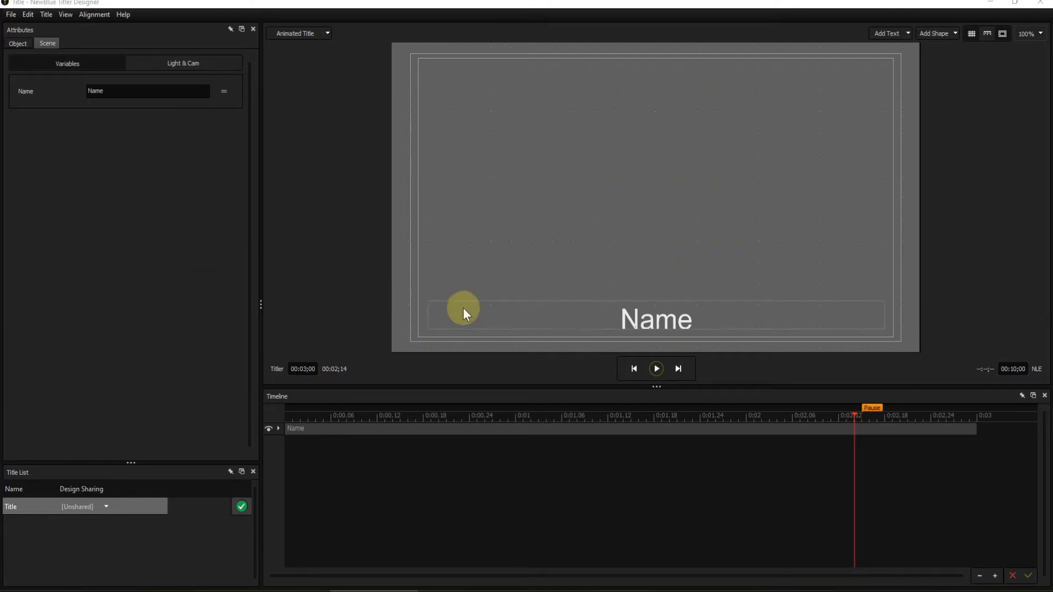
Replace the default Name text with a rectangle shape placed against the left side of the inner safe-area guide.
click(666, 321)
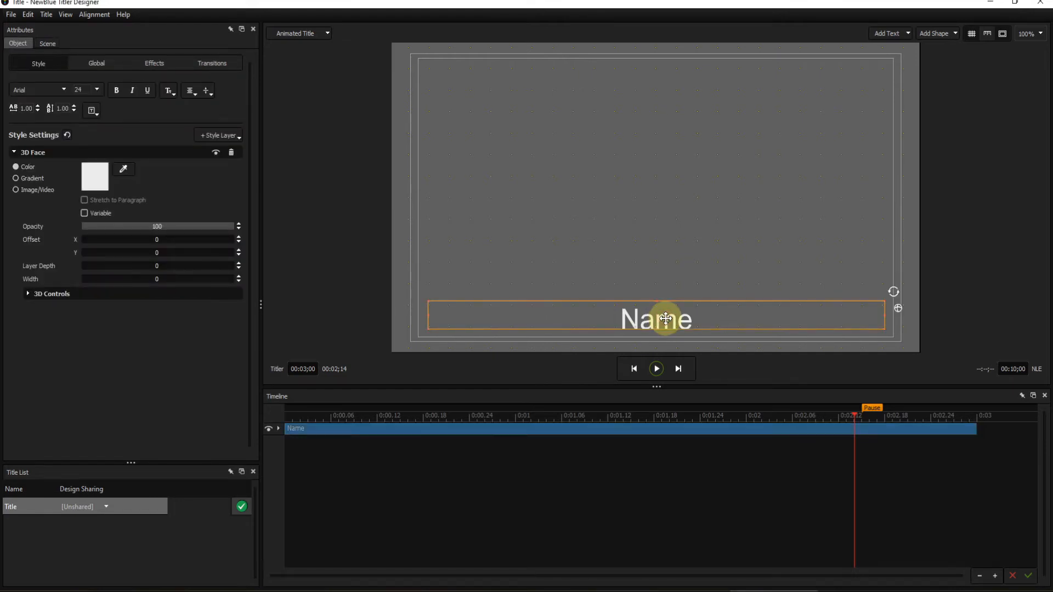
key(Delete)
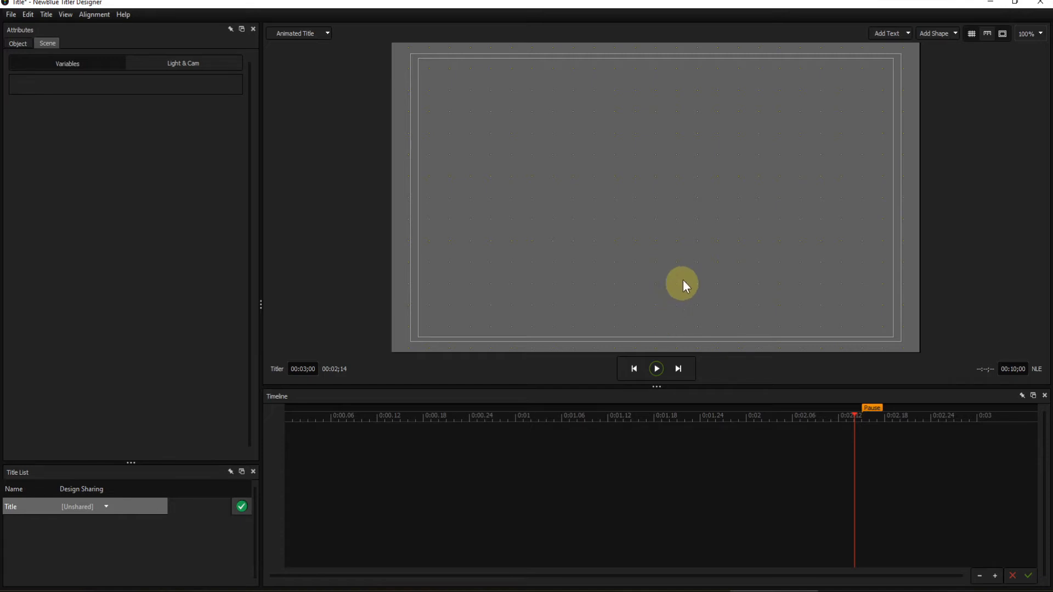
click(932, 34)
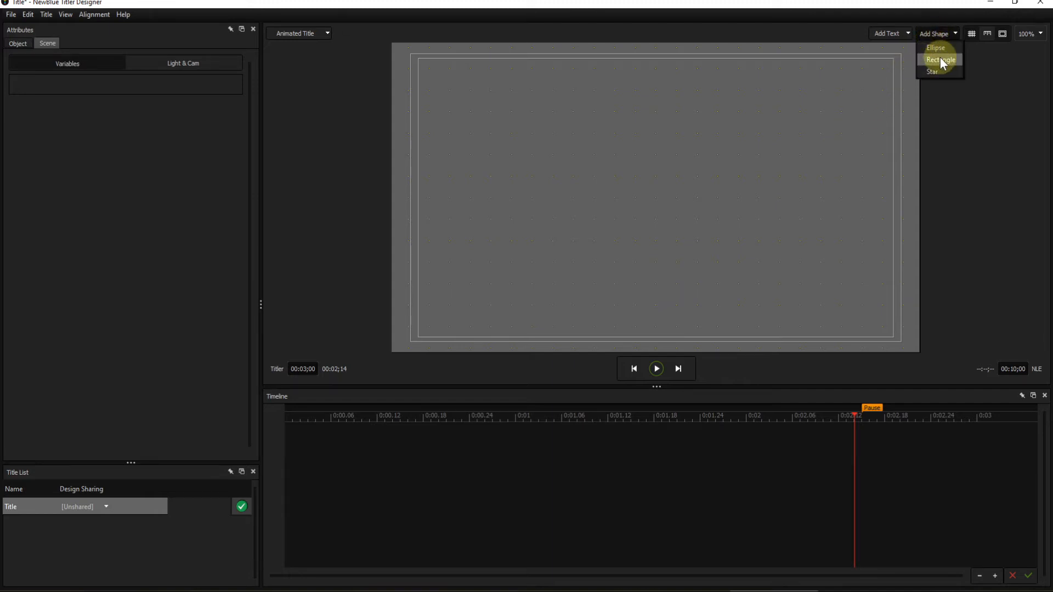
click(940, 60)
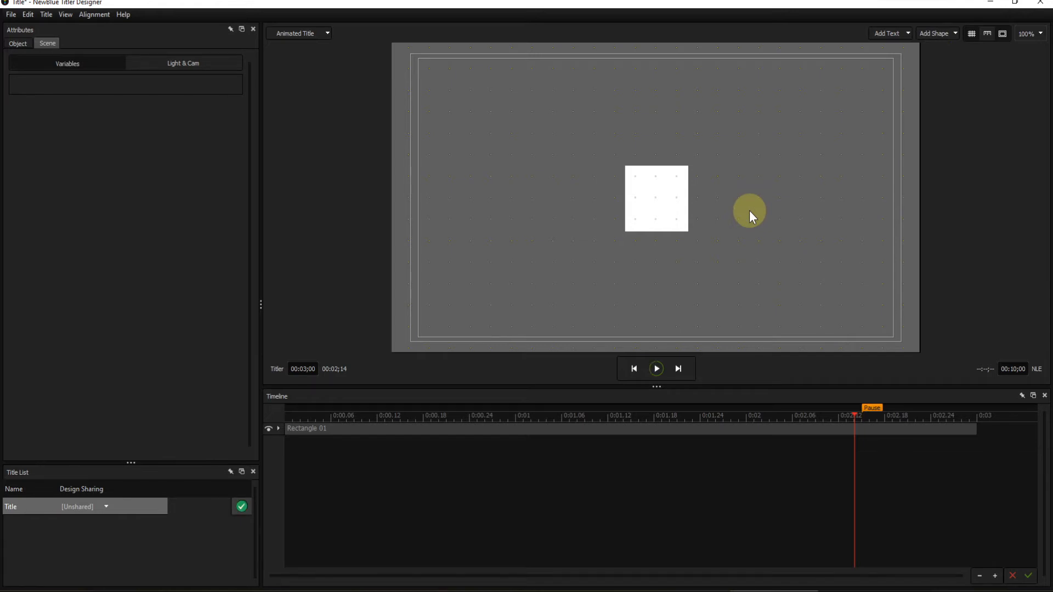
drag(658, 200, 449, 195)
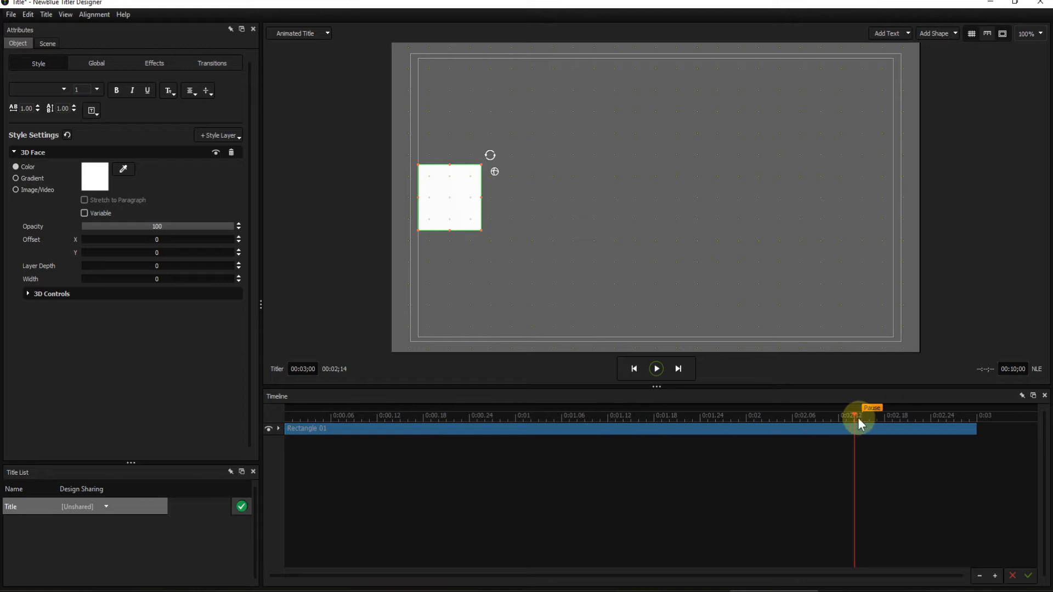
Turn on keyframing for the rectangle at time 00:00;00 to store its starting position.
drag(851, 416, 231, 420)
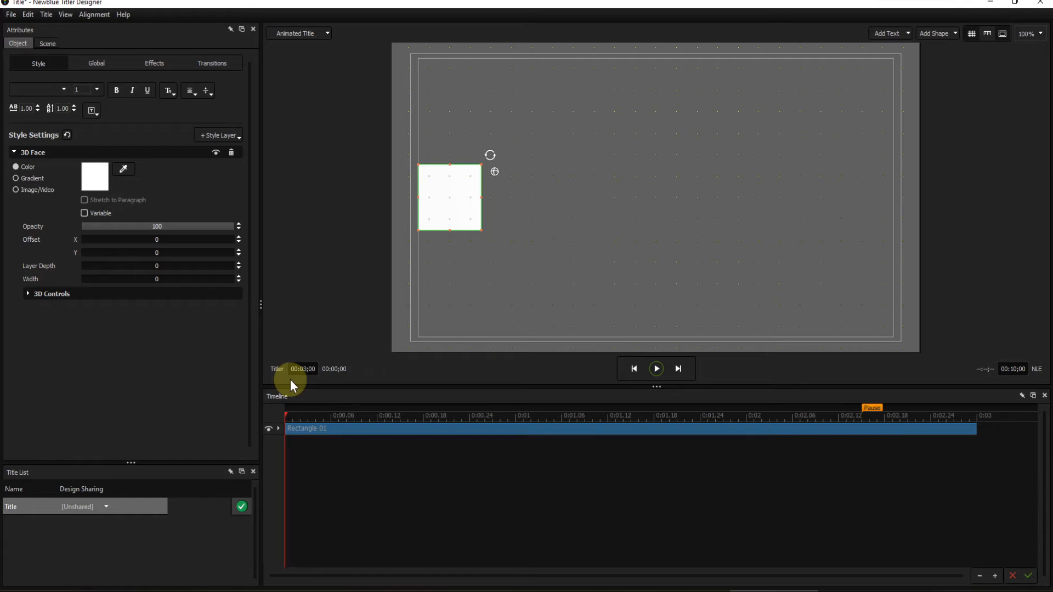
click(94, 61)
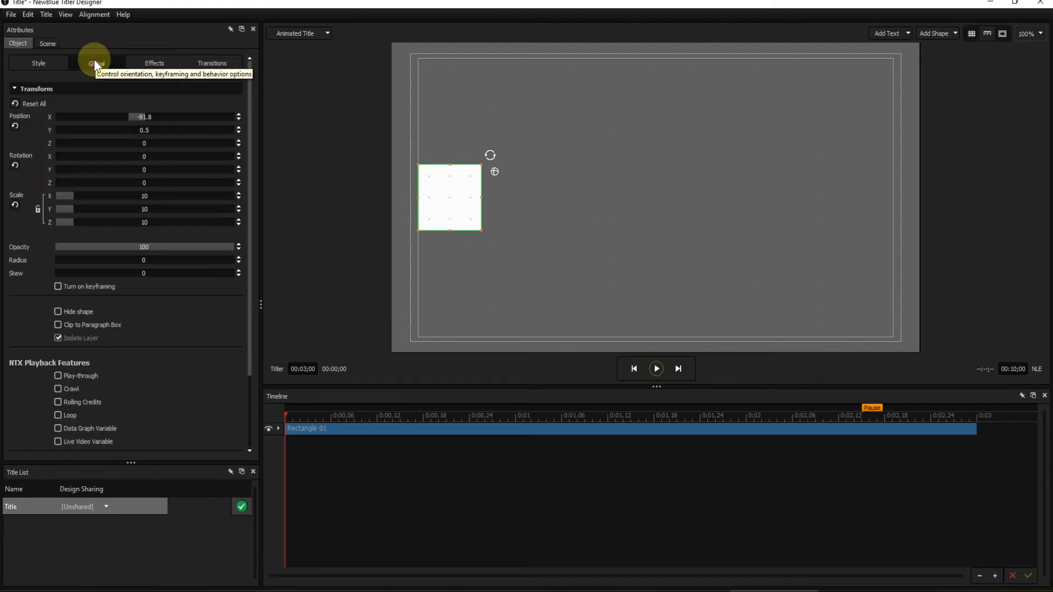
click(57, 286)
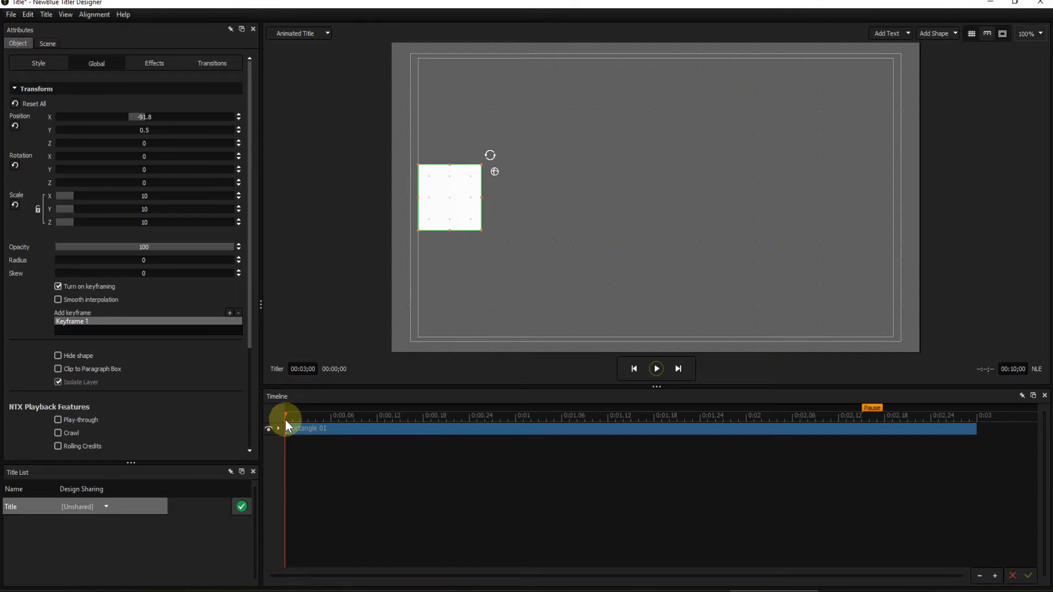
Create a second keyframe at 00:02;29 by moving the rectangle to the right side of the inner safe area, X about 90.8.
drag(287, 413, 974, 416)
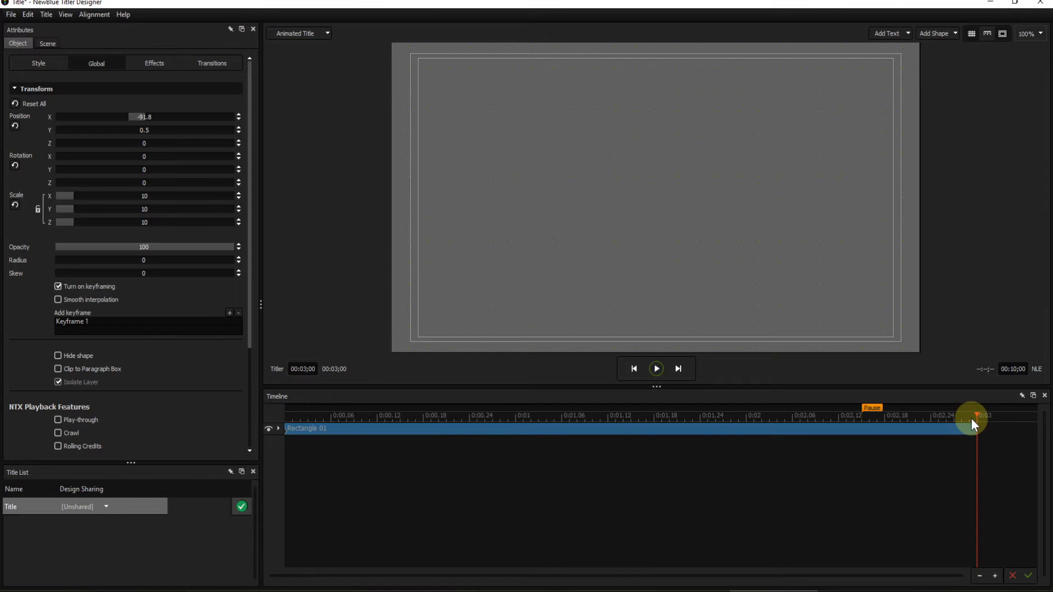
key(Left)
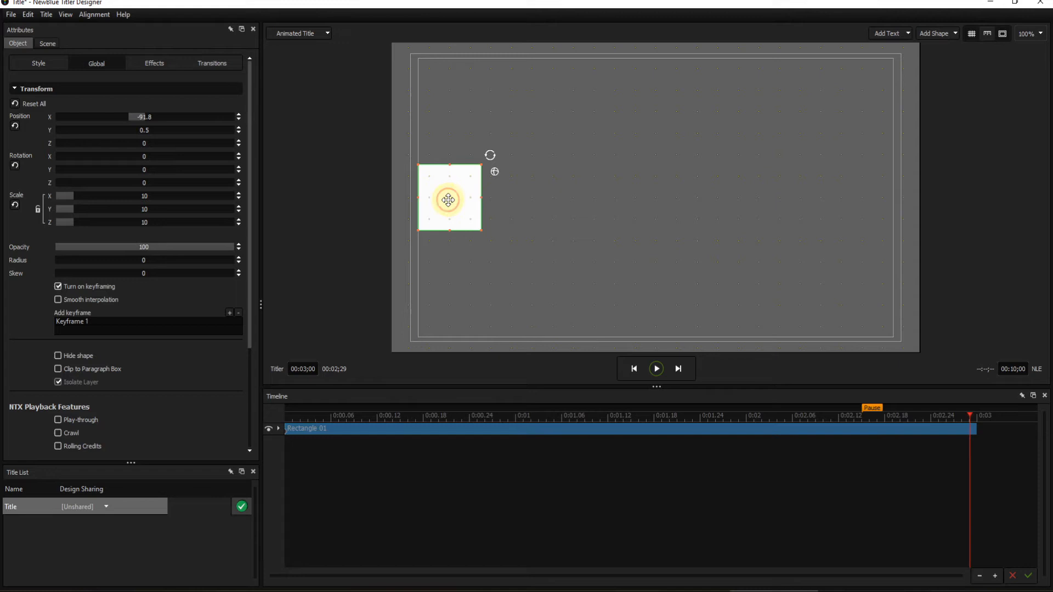
drag(448, 200, 865, 199)
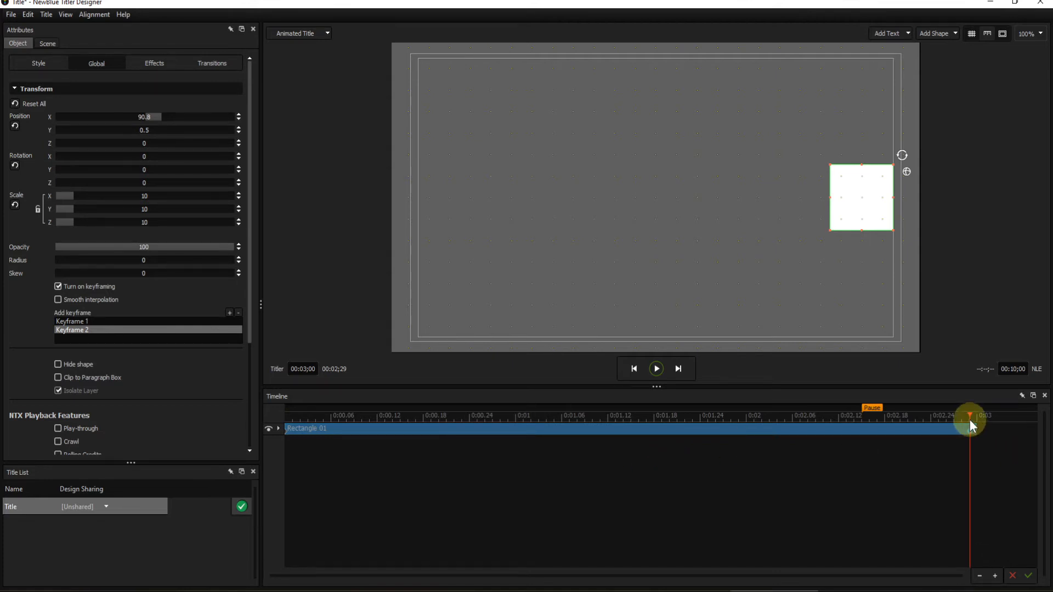
Scrub back through the rectangle's movement, then preview the animation from Keyframe 1.
drag(968, 419, 702, 419)
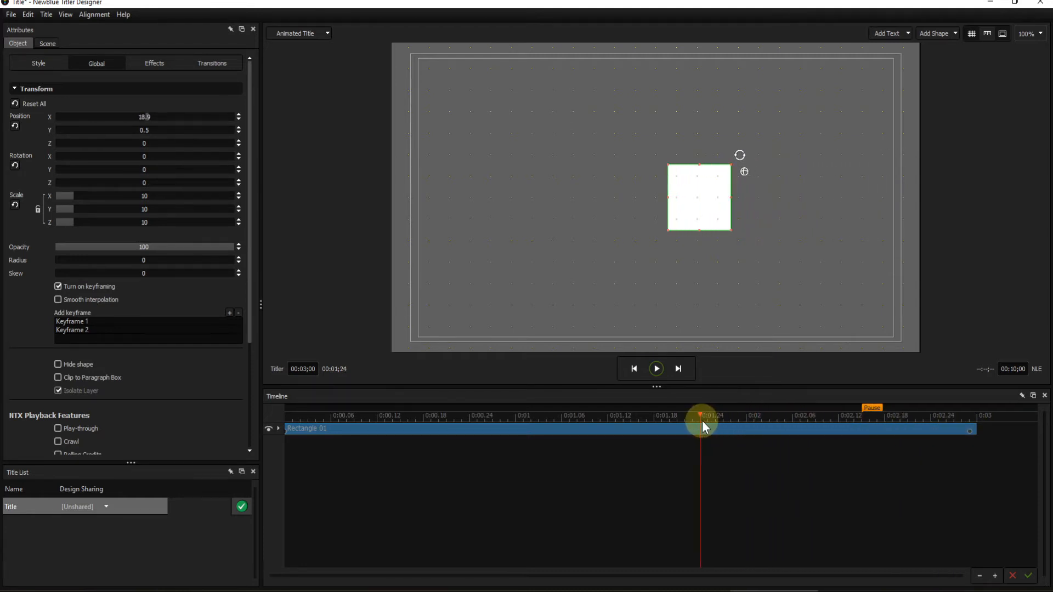
click(77, 320)
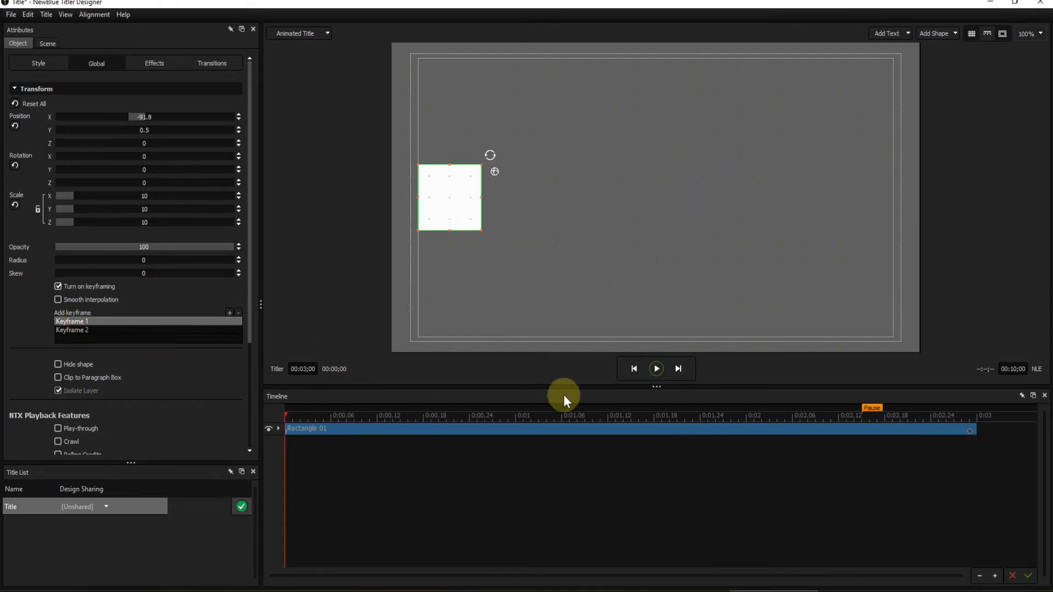
click(656, 368)
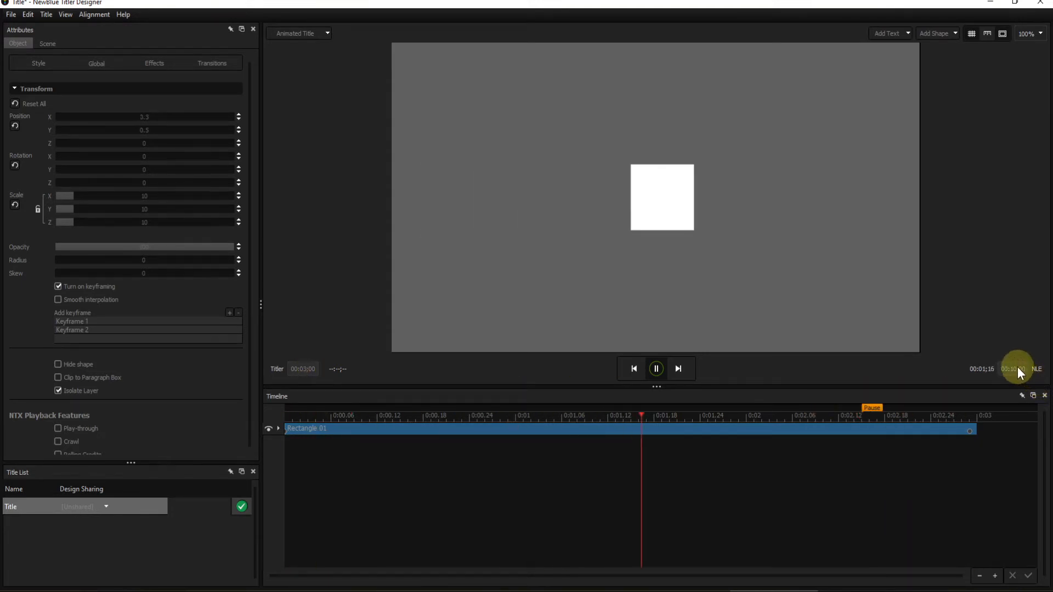
click(656, 370)
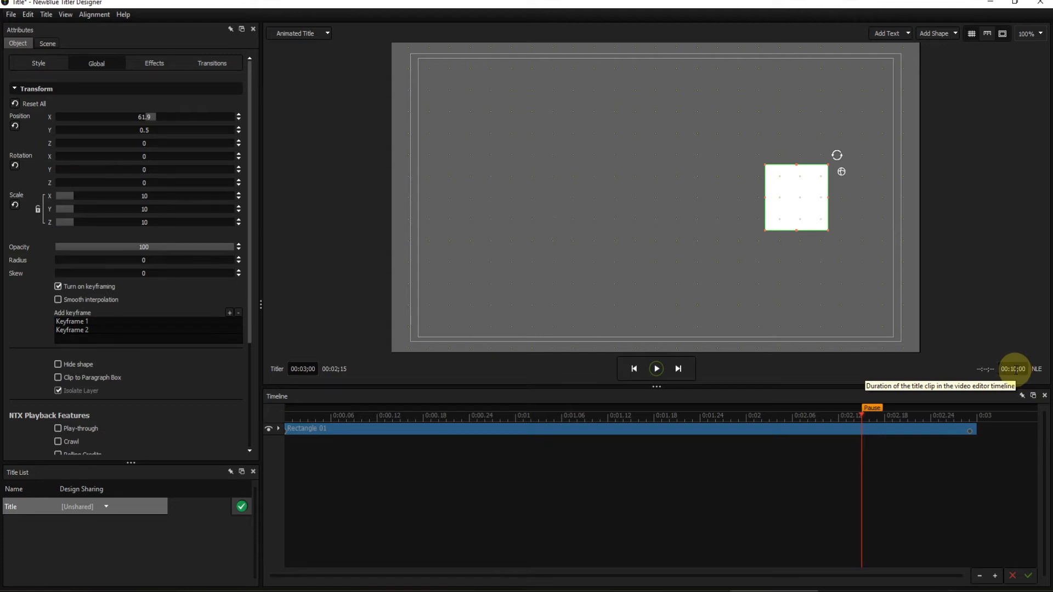
Set the Titler duration to 00:10;00 and fit the full ten seconds in the timeline.
double_click(303, 368)
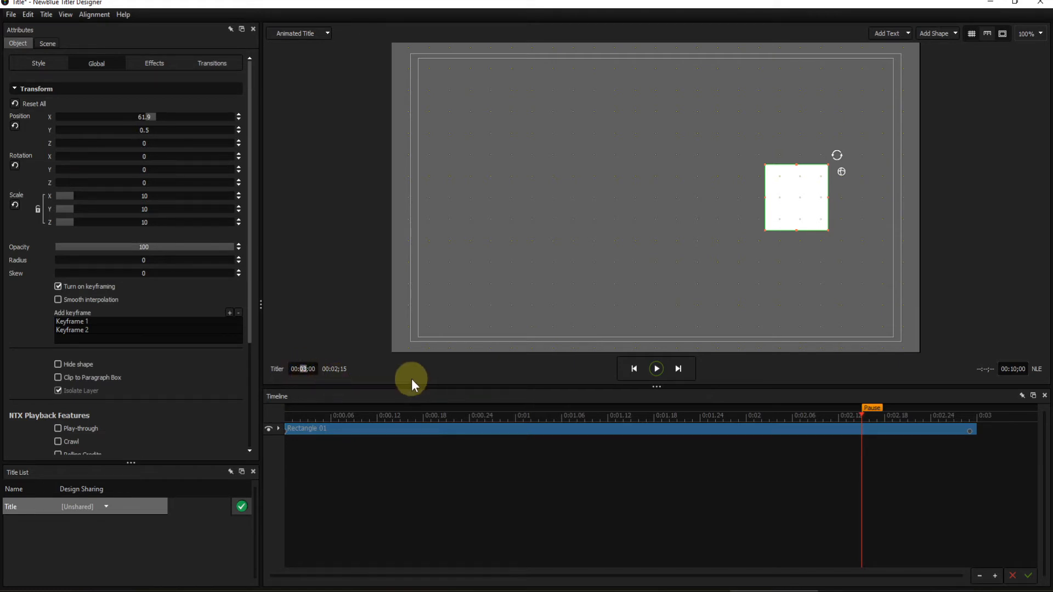
text(10)
key(Return)
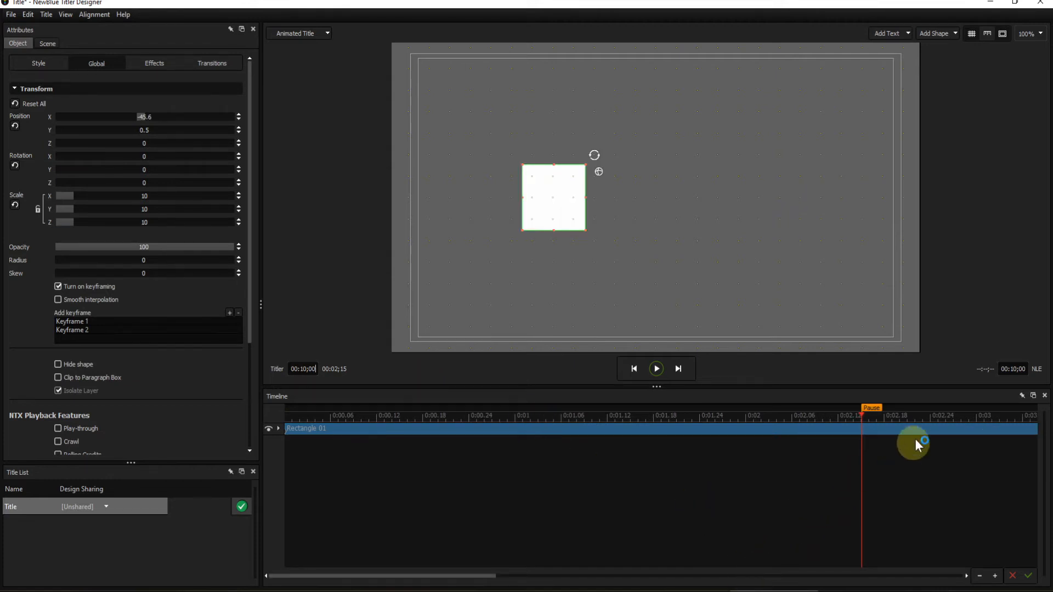
click(979, 576)
click(980, 575)
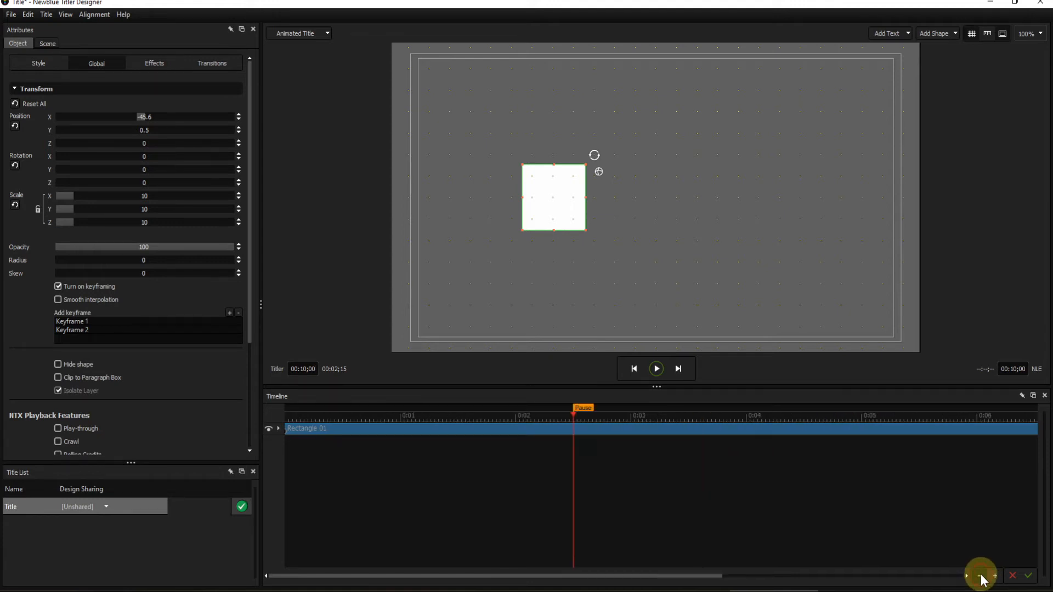
click(980, 576)
click(980, 575)
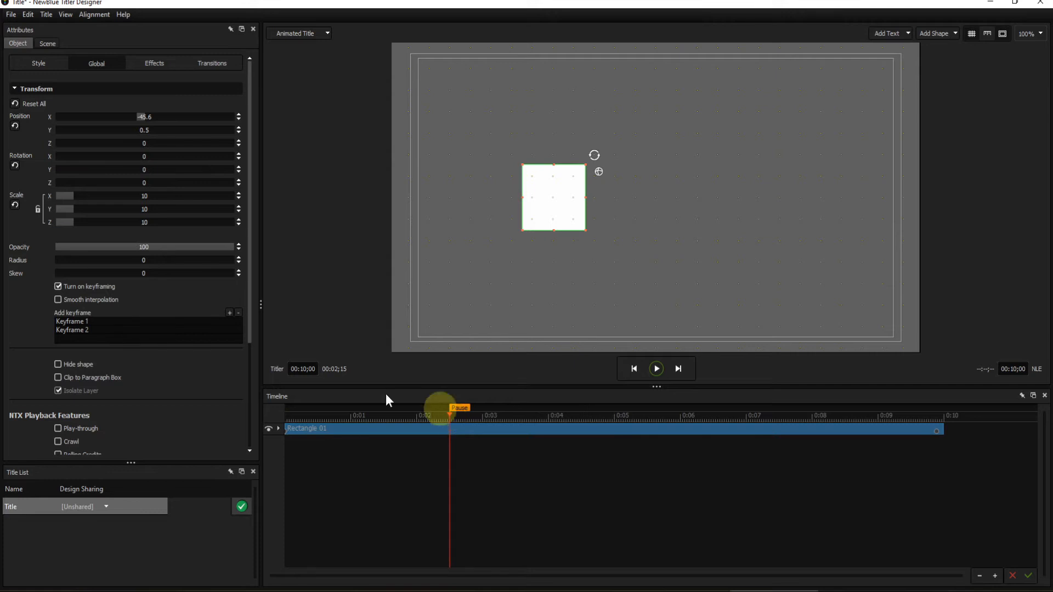
Play the lengthened animation from Keyframe 1 and check the rectangle's position at other points of the timeline.
click(71, 321)
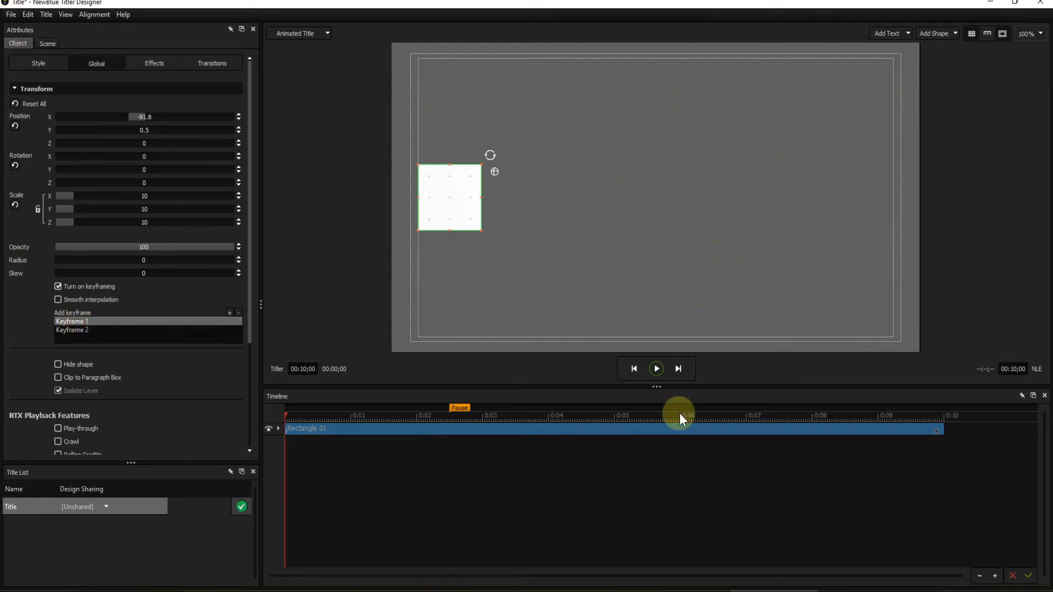
click(656, 369)
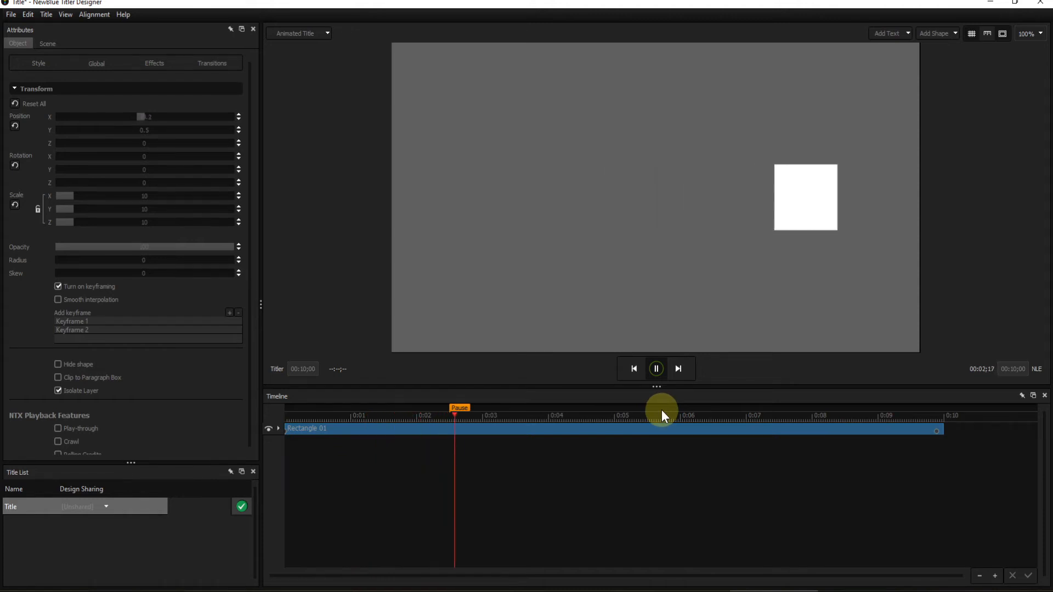
click(657, 368)
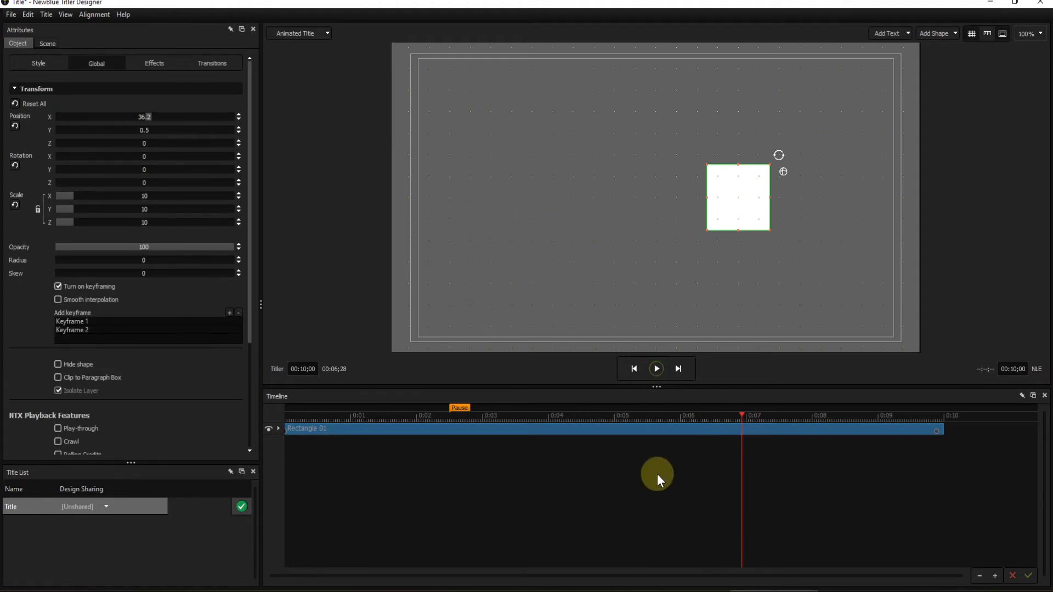
click(646, 419)
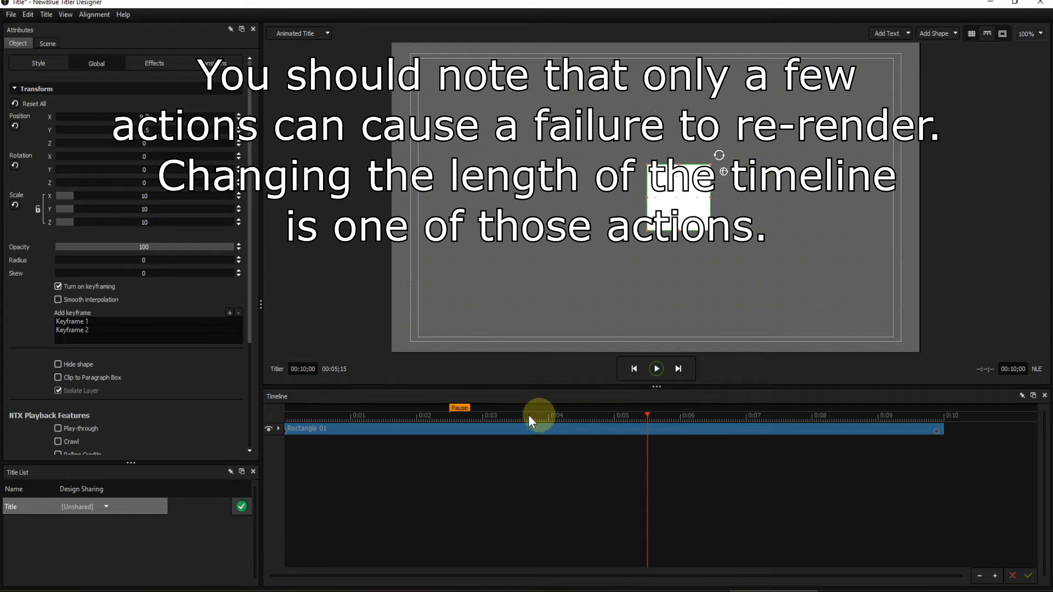
click(331, 416)
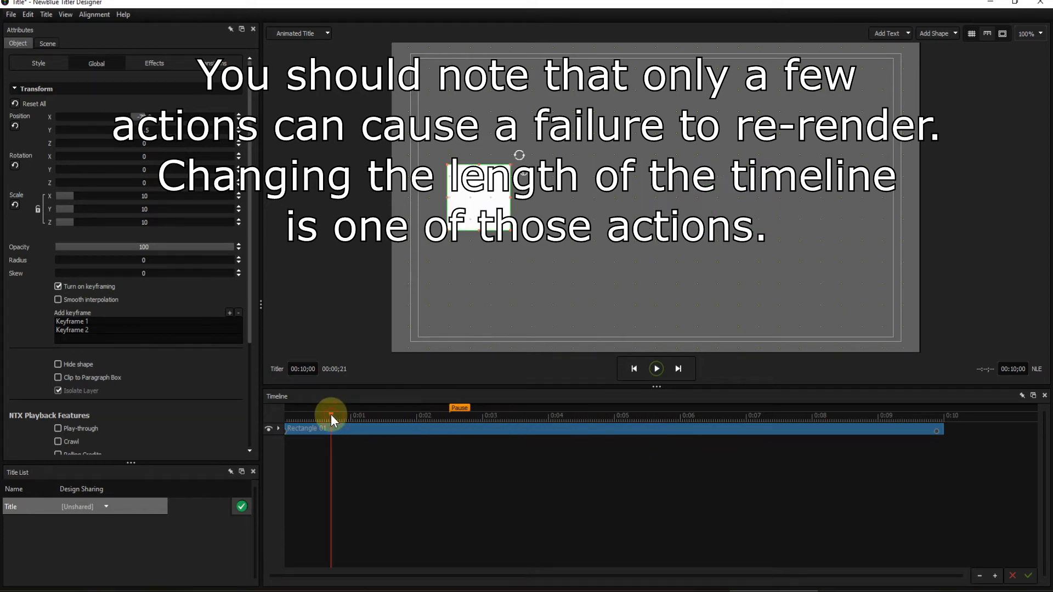
Set the X position at Keyframe 1 to -91.6 to force a re-render, and play the animation.
click(68, 321)
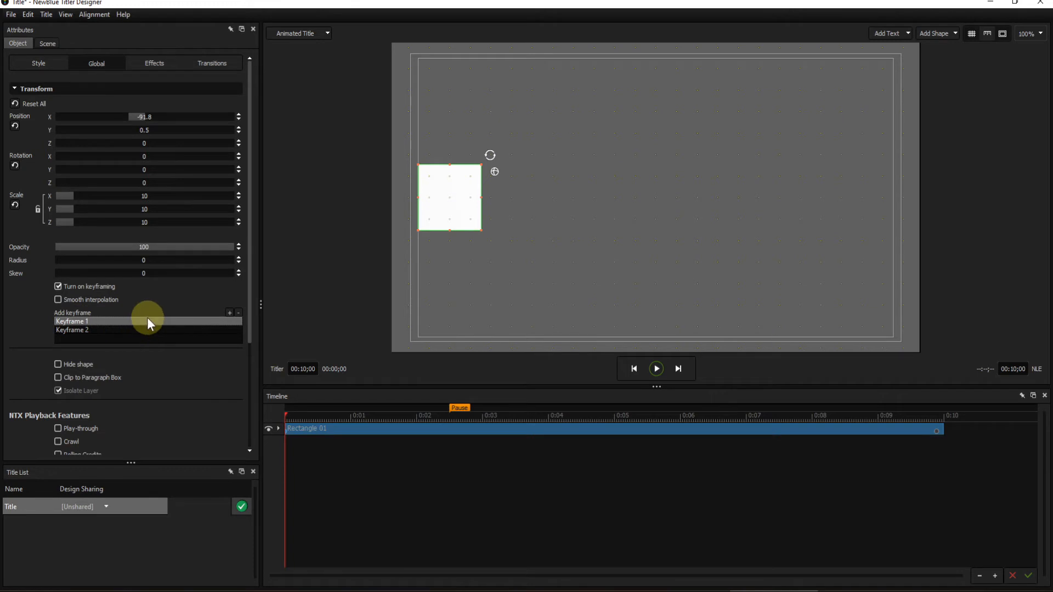
click(238, 114)
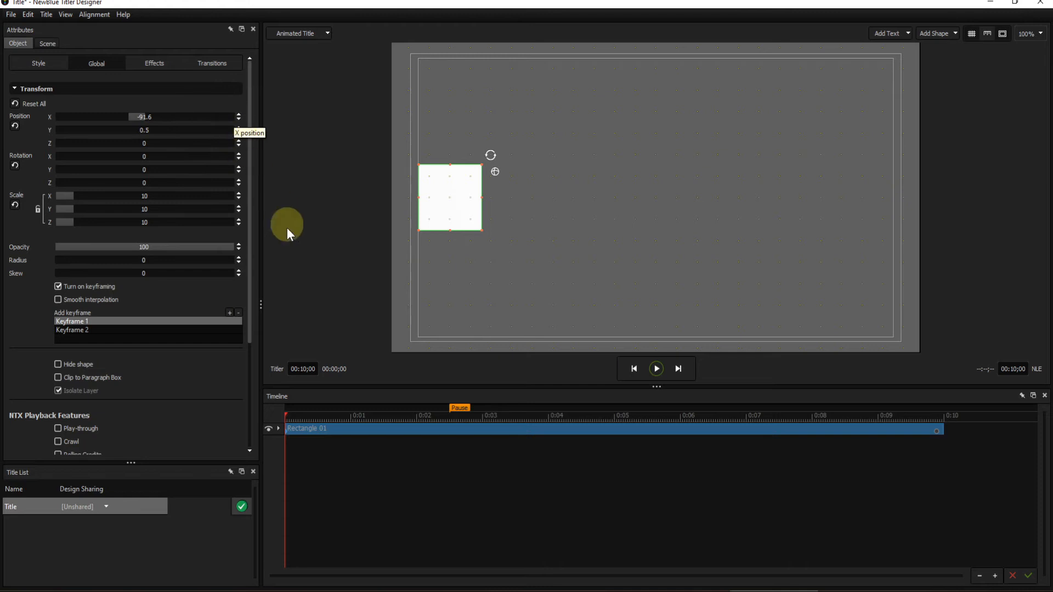
click(657, 368)
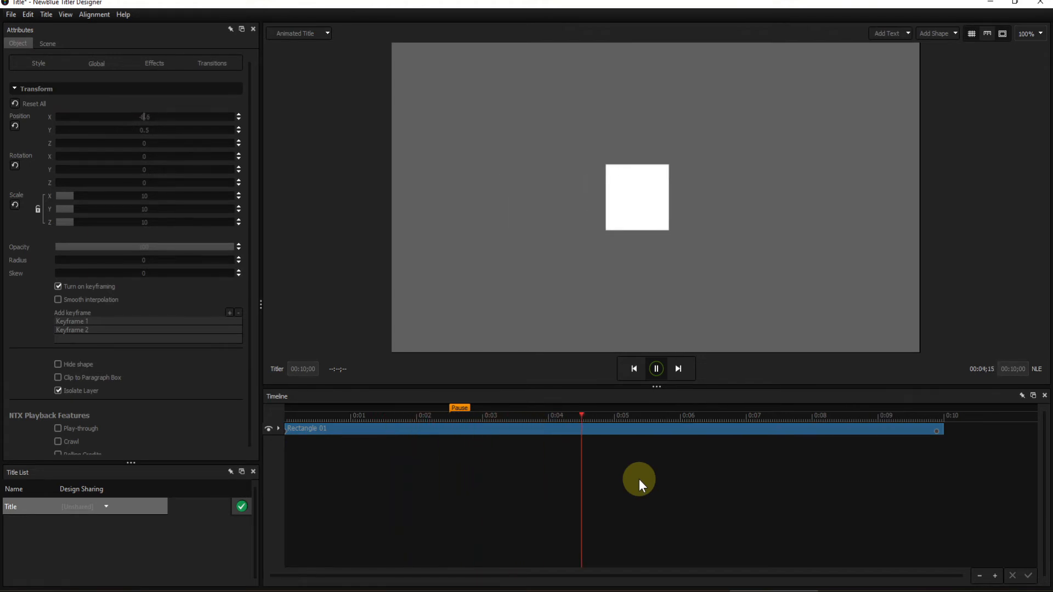
click(656, 368)
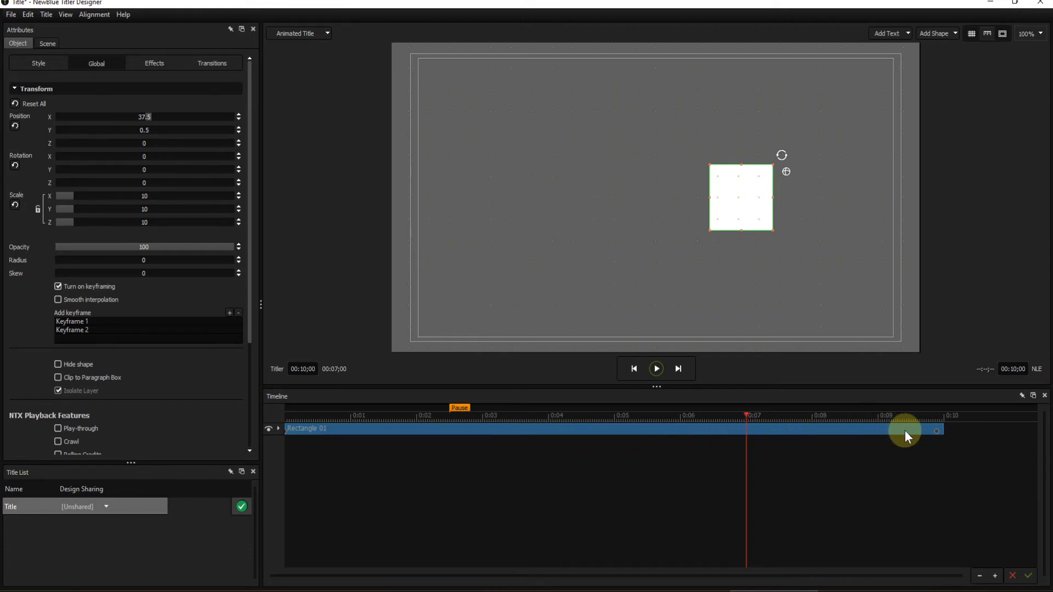
Move Keyframe 2 of the rectangle to 00:05;00 on the timeline and play the animation from Keyframe 1.
click(937, 432)
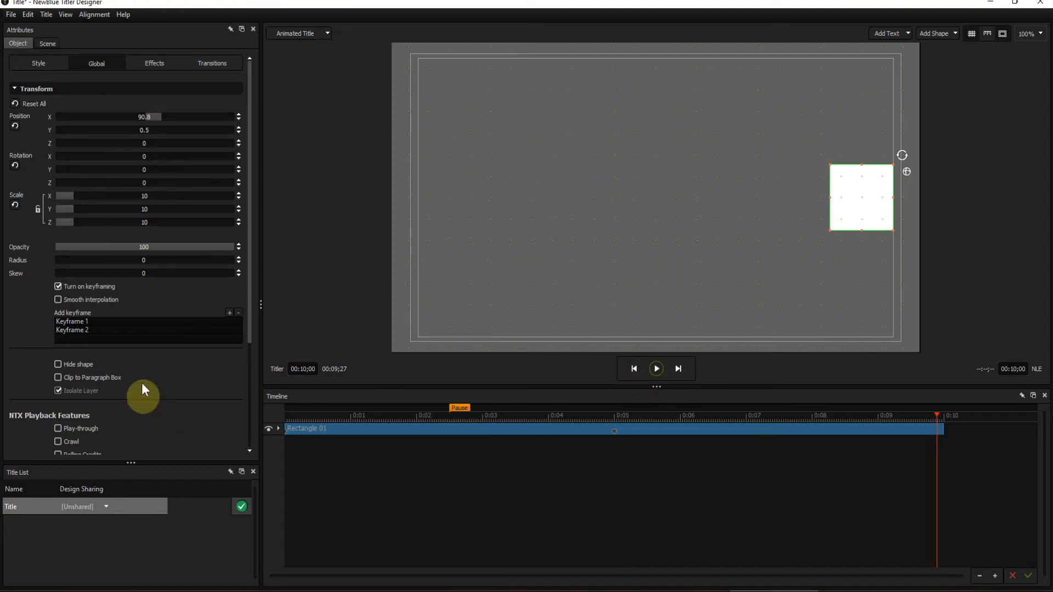
click(81, 322)
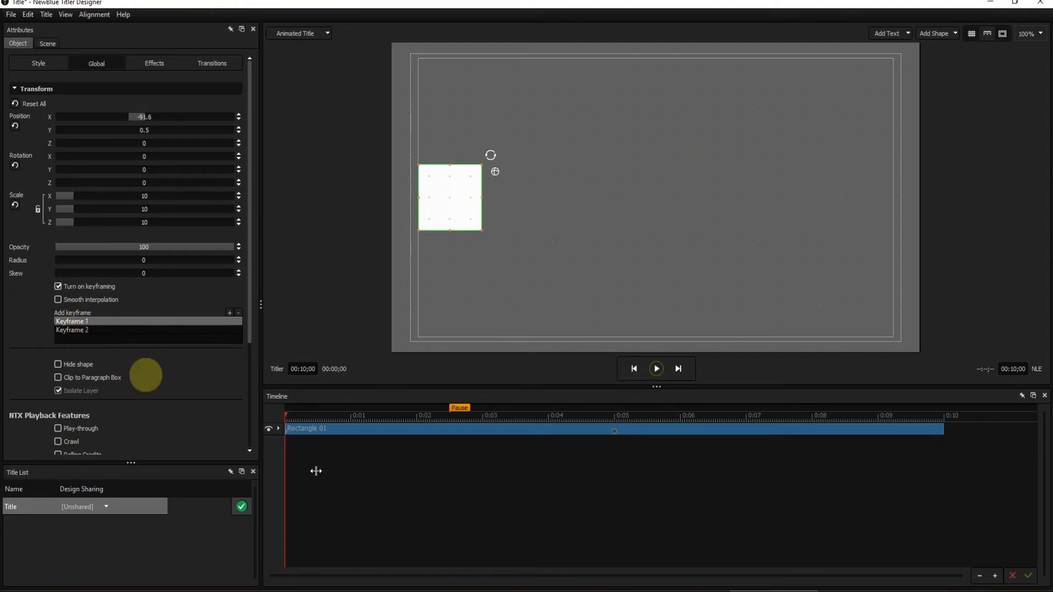
click(655, 368)
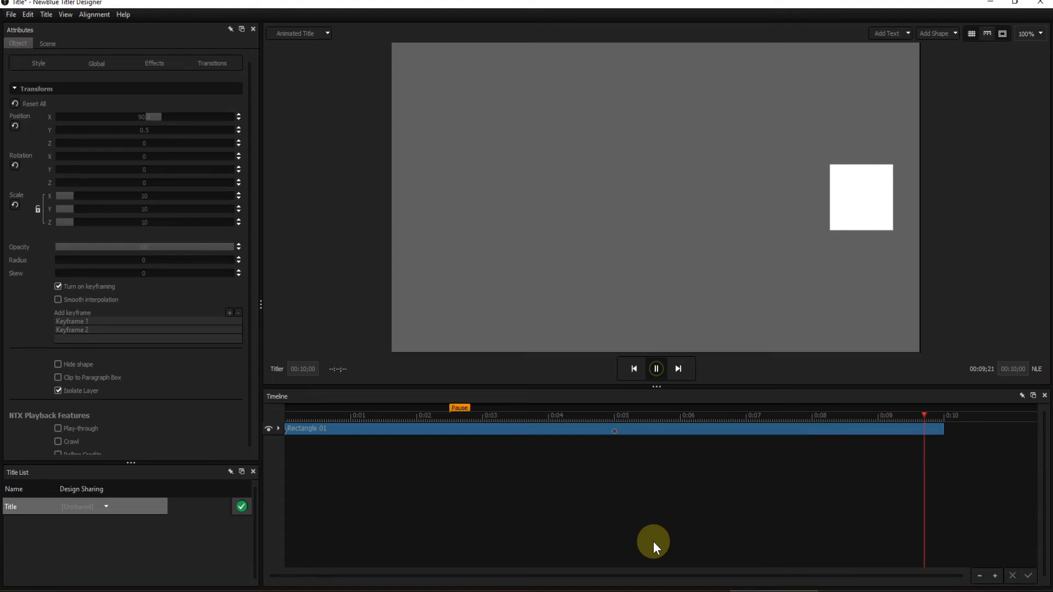
click(658, 369)
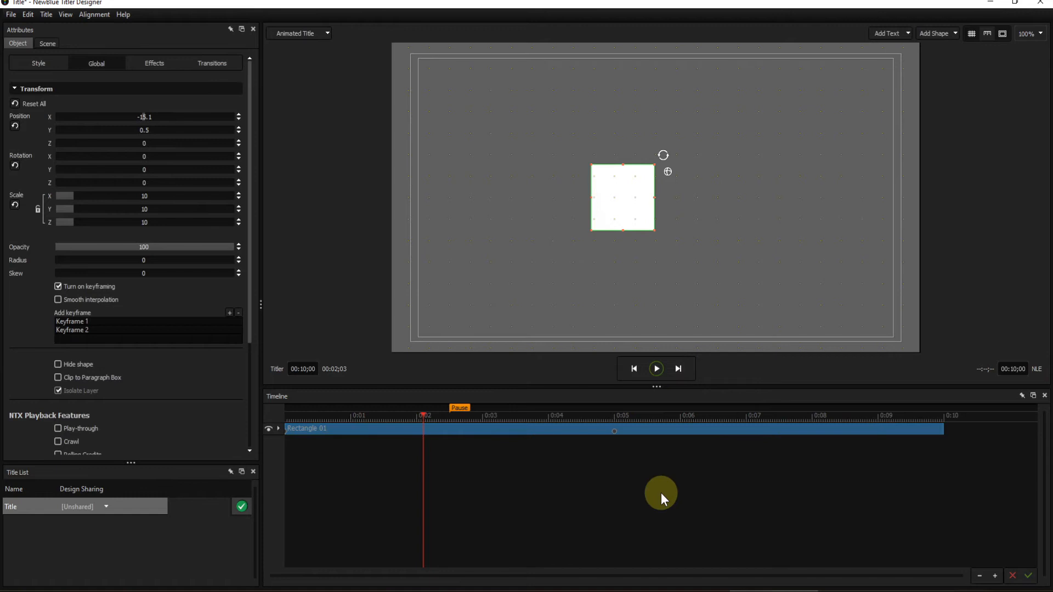
Move Keyframe 2 to about 0:09 on the timeline and return to Keyframe 1.
click(614, 430)
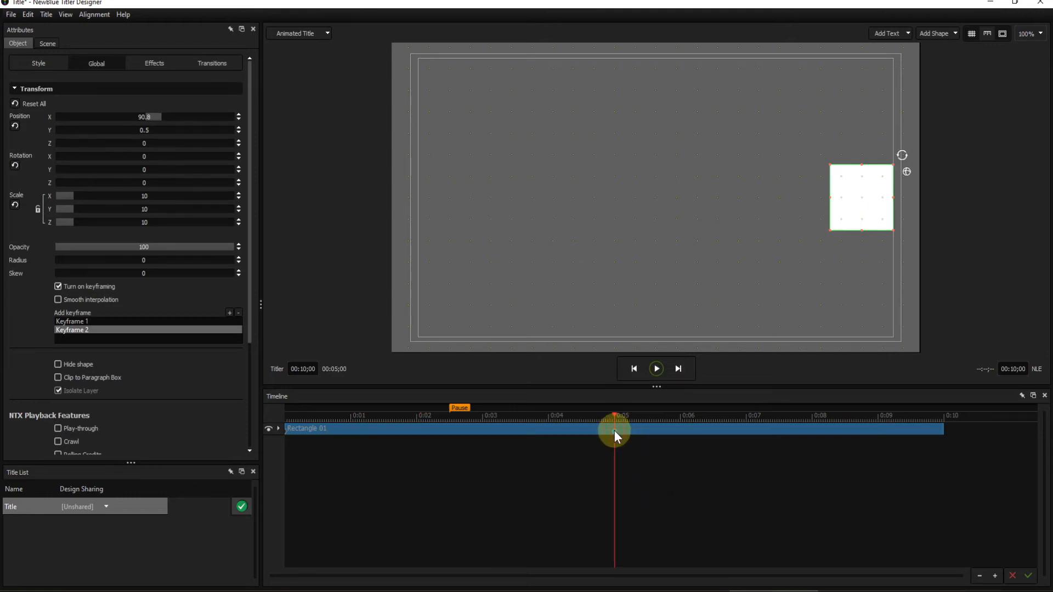
drag(614, 430, 876, 429)
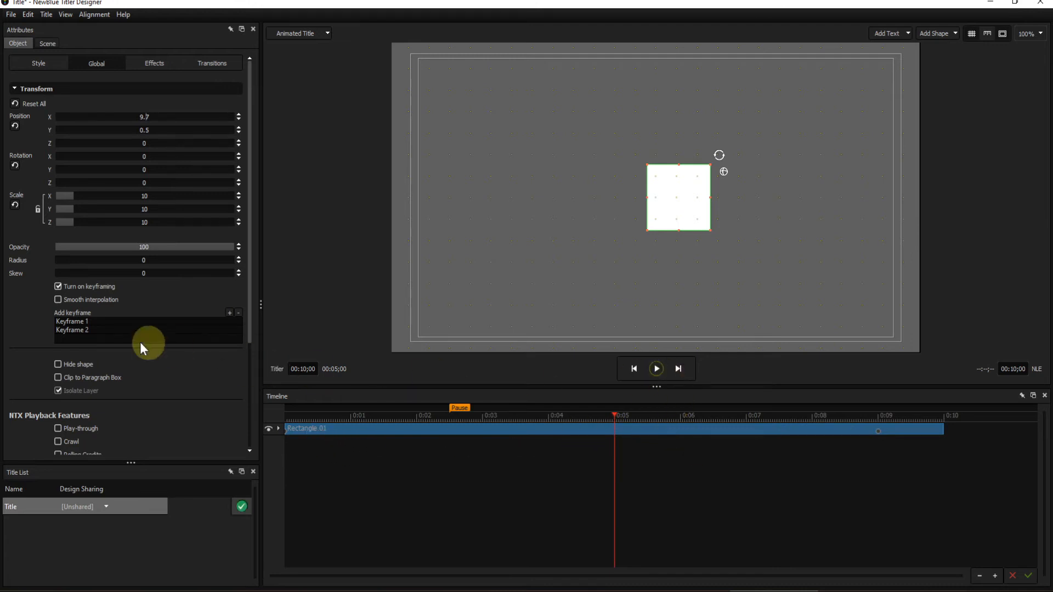
click(78, 321)
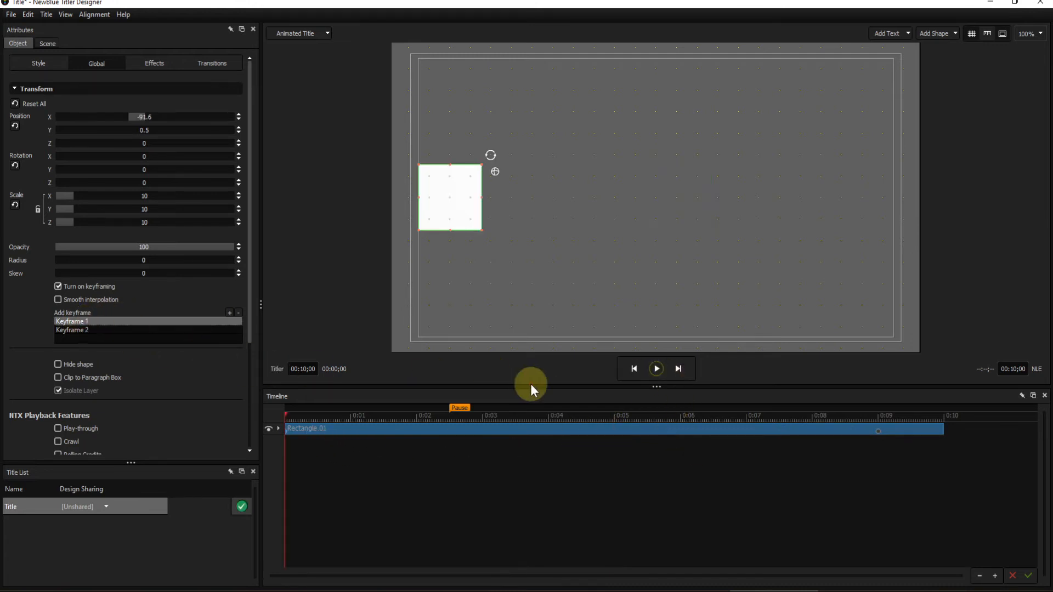
Play the animation from Keyframe 1 to check the rectangle's movement with Keyframe 2 at about 0:09.
click(656, 369)
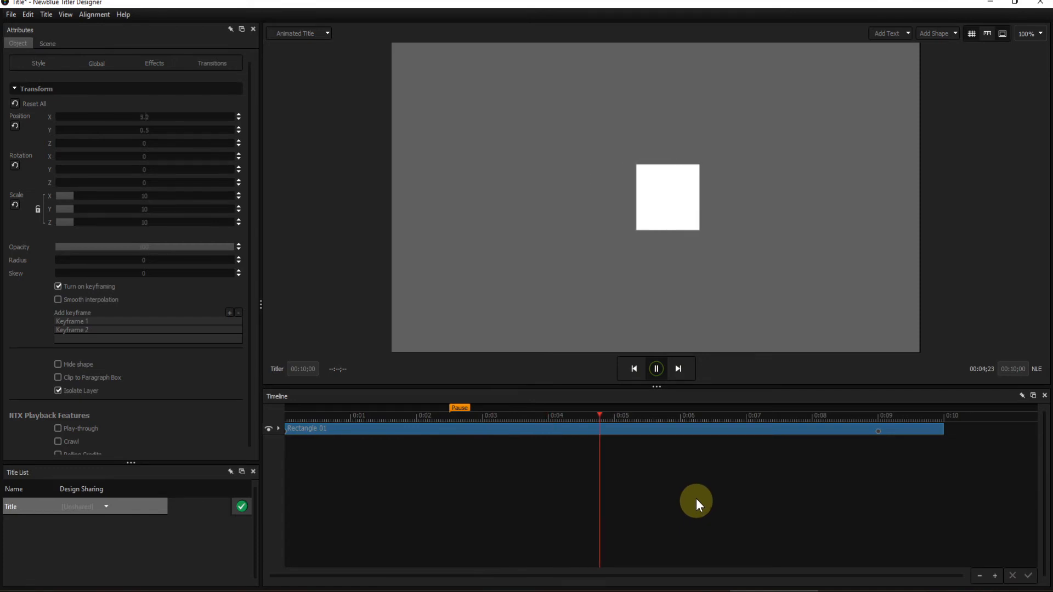
click(655, 369)
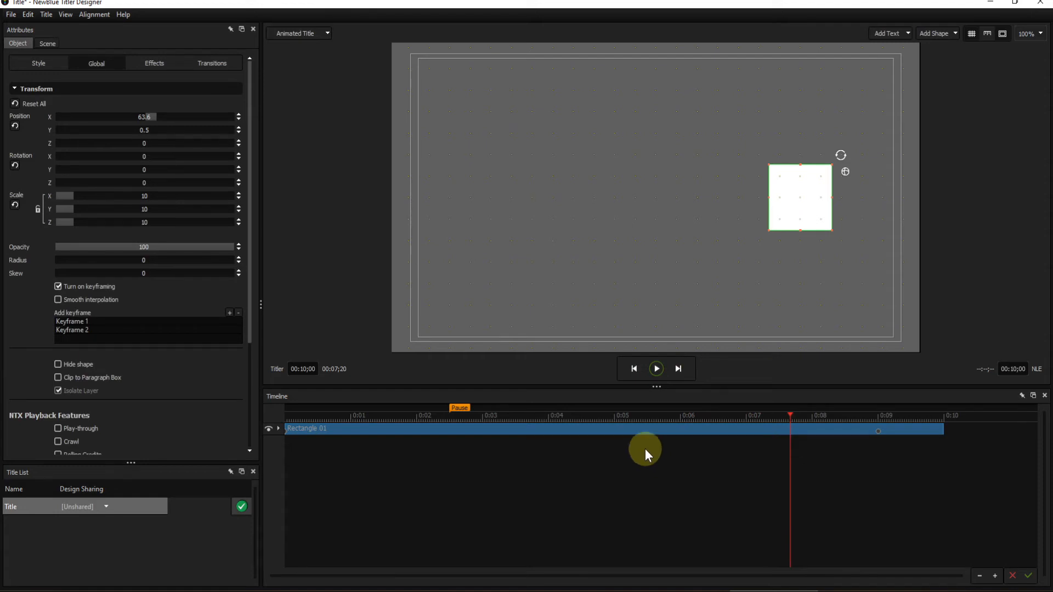
Turn on smooth interpolation for the rectangle's keyframes and play the animation from Keyframe 1.
click(57, 300)
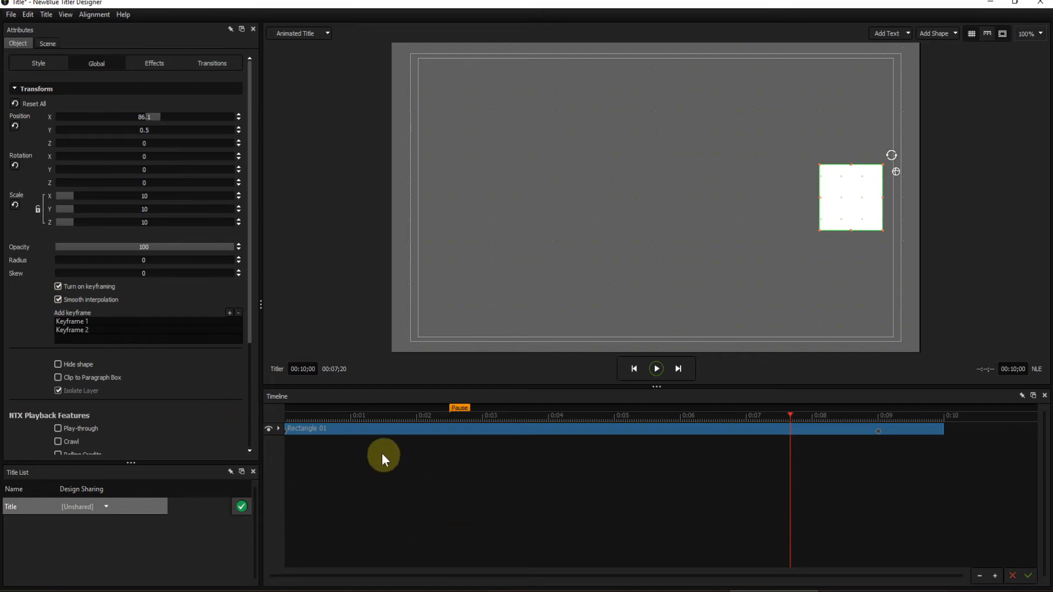
click(82, 322)
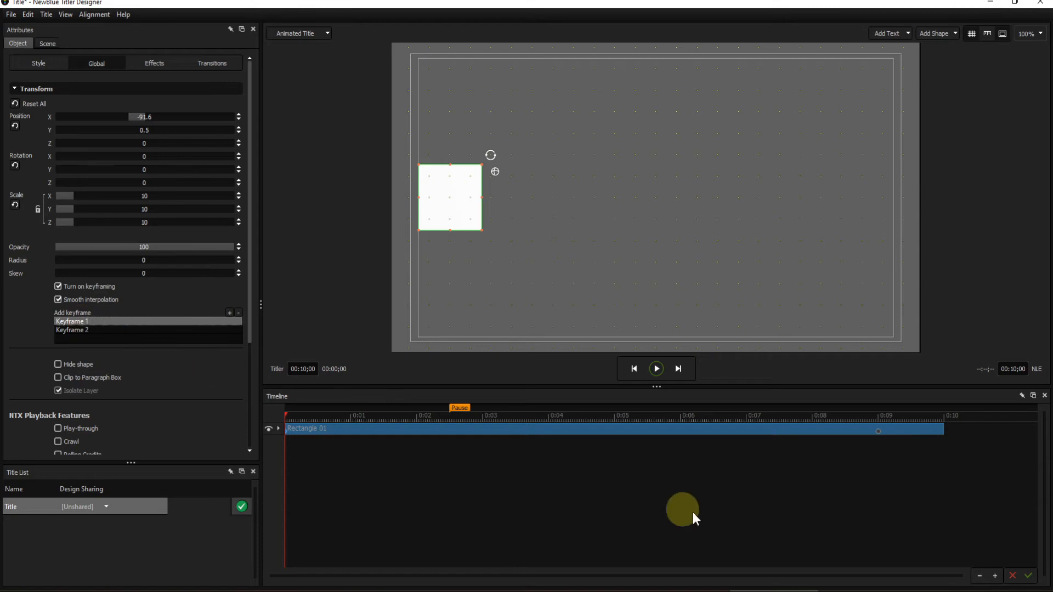
click(655, 369)
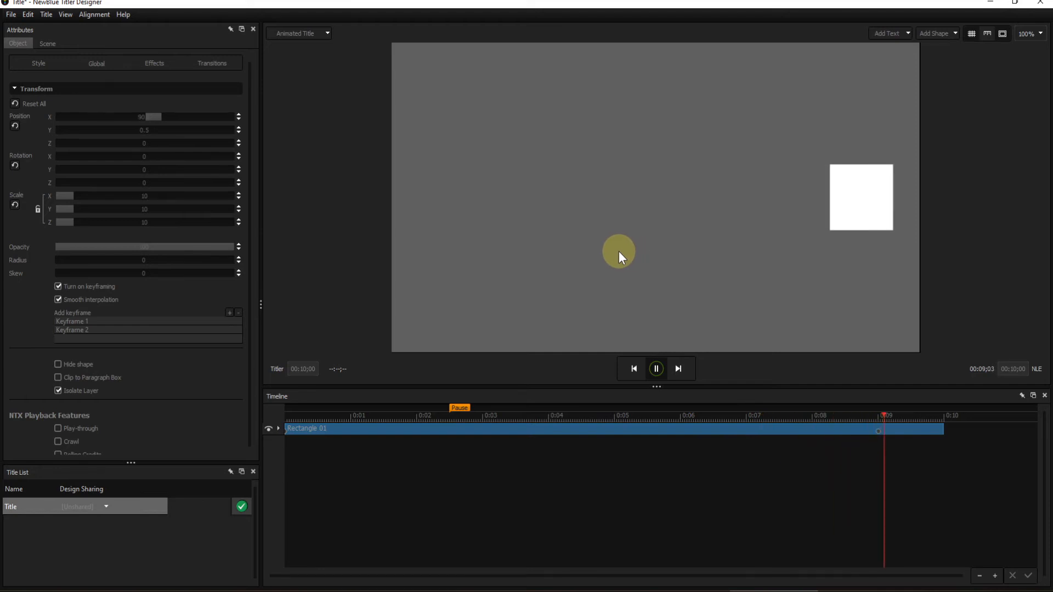
click(656, 368)
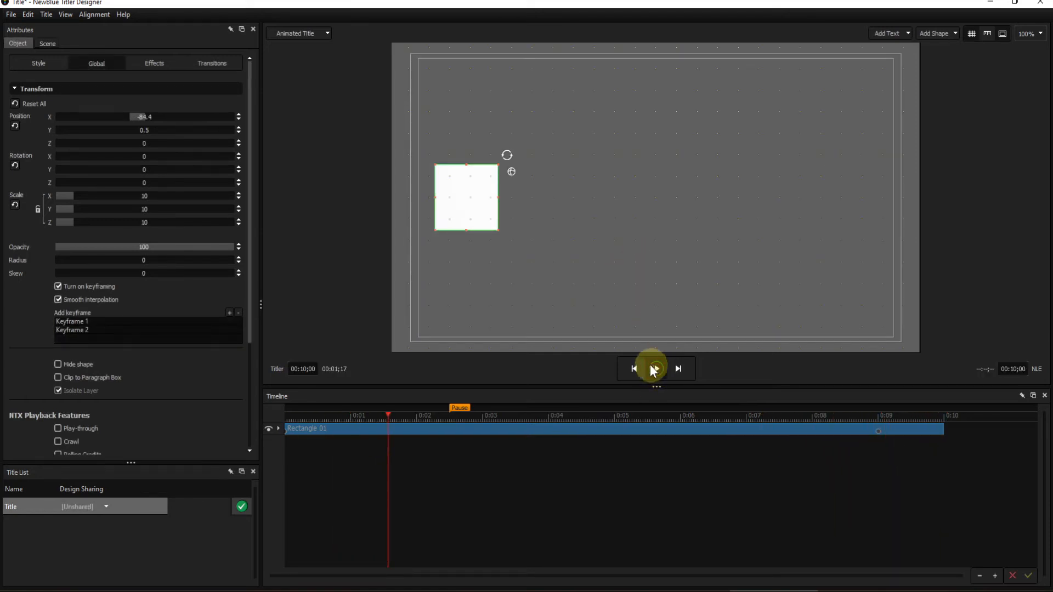
Turn off smooth interpolation and scrub the timeline to 00:03;27 to check the rectangle's position.
click(57, 300)
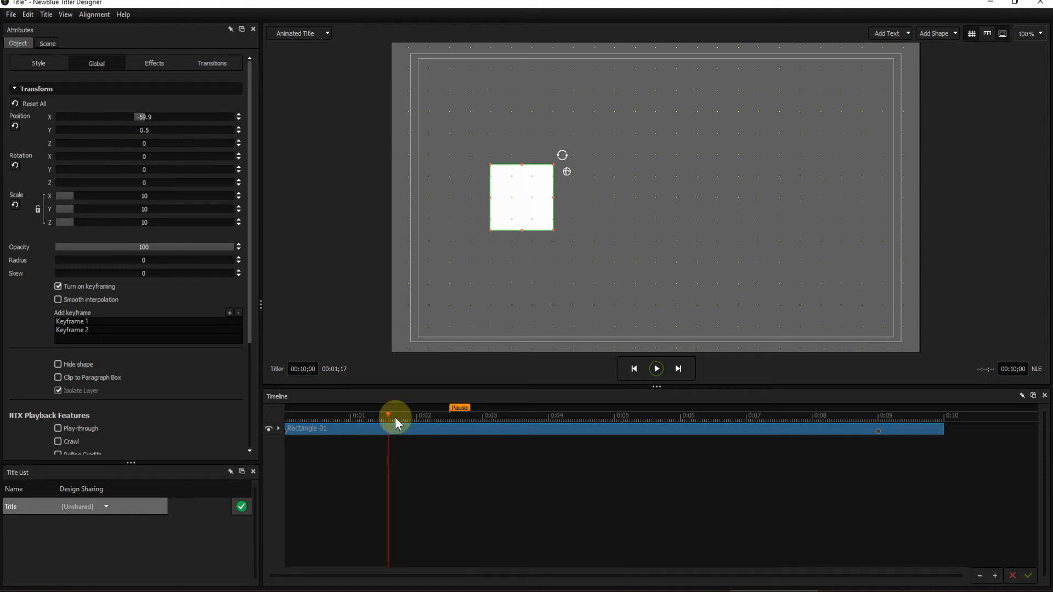
drag(387, 416, 542, 421)
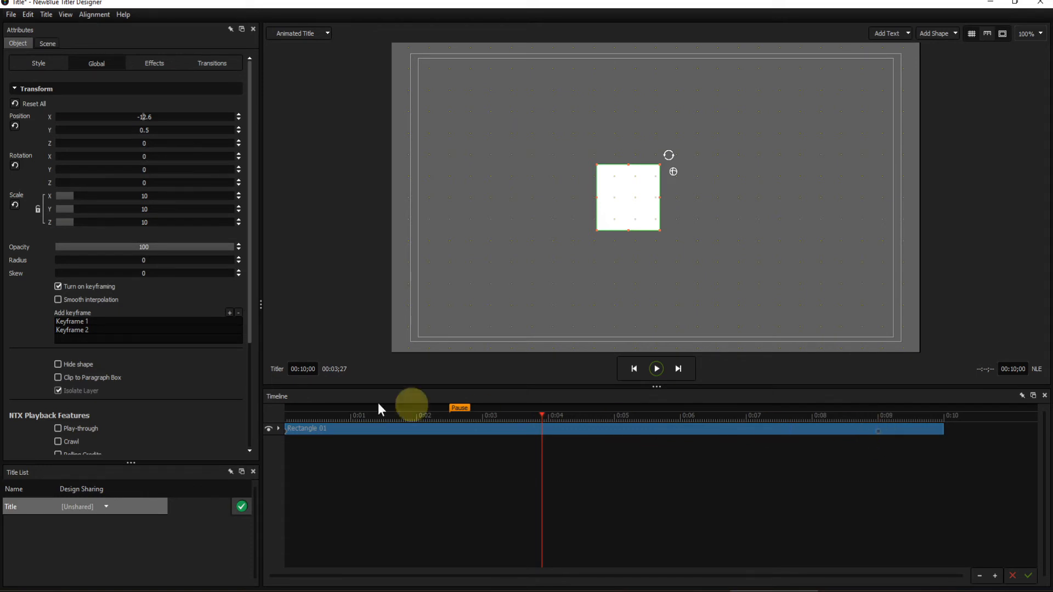
Rotate the rectangle at Keyframe 2 about one full negative turn around Z (-1x-0.4) and play the animation from Keyframe 1.
click(84, 330)
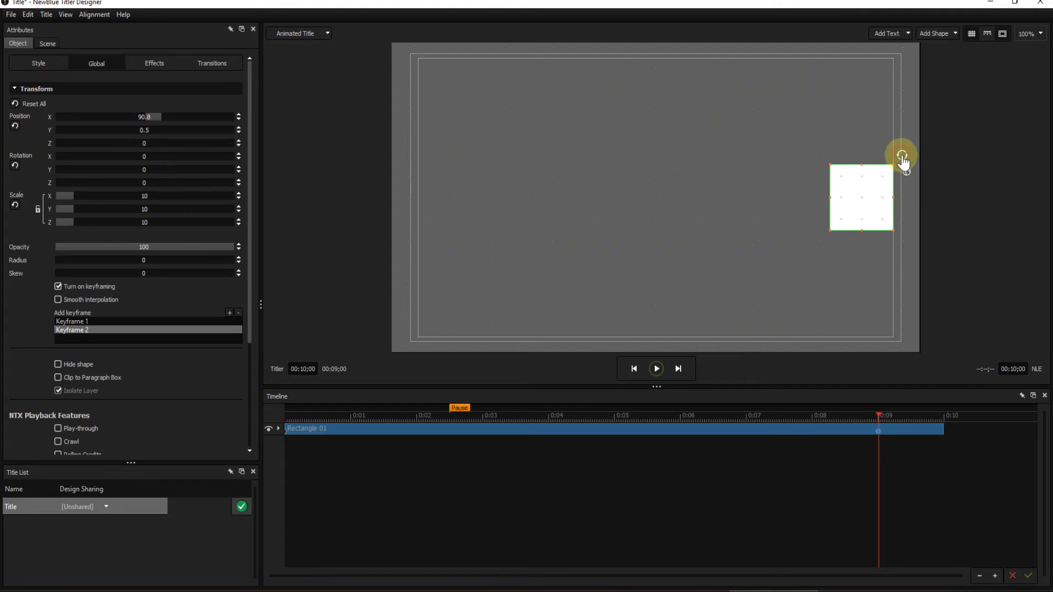
drag(902, 159, 883, 183)
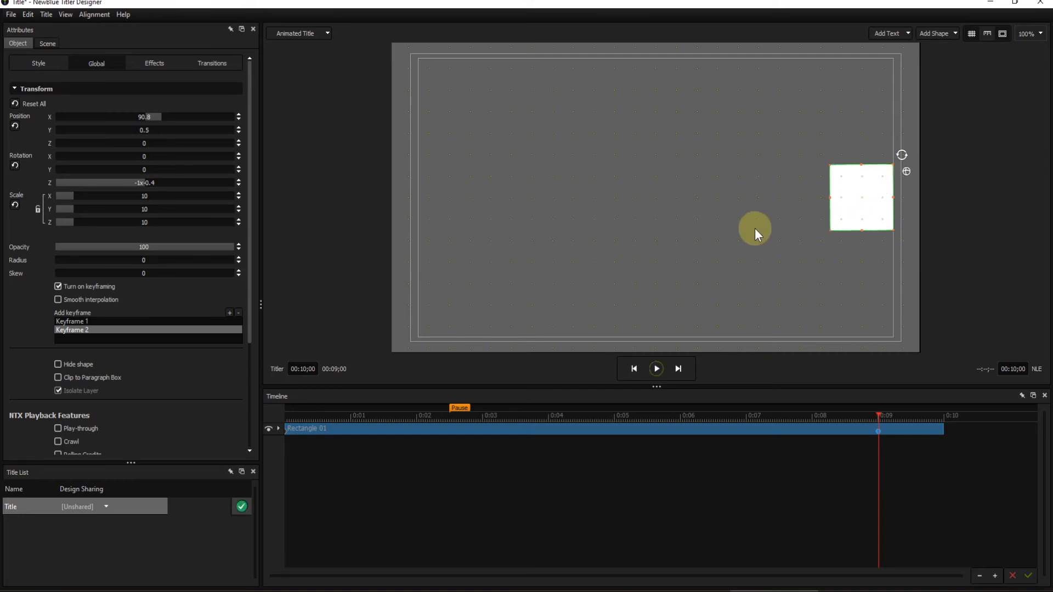
click(68, 322)
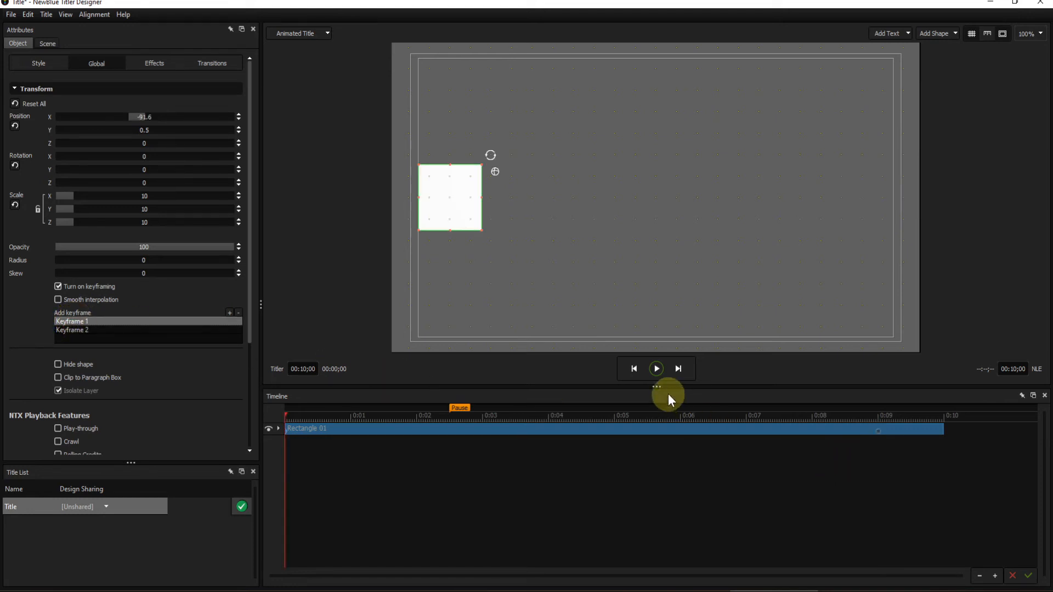
click(656, 369)
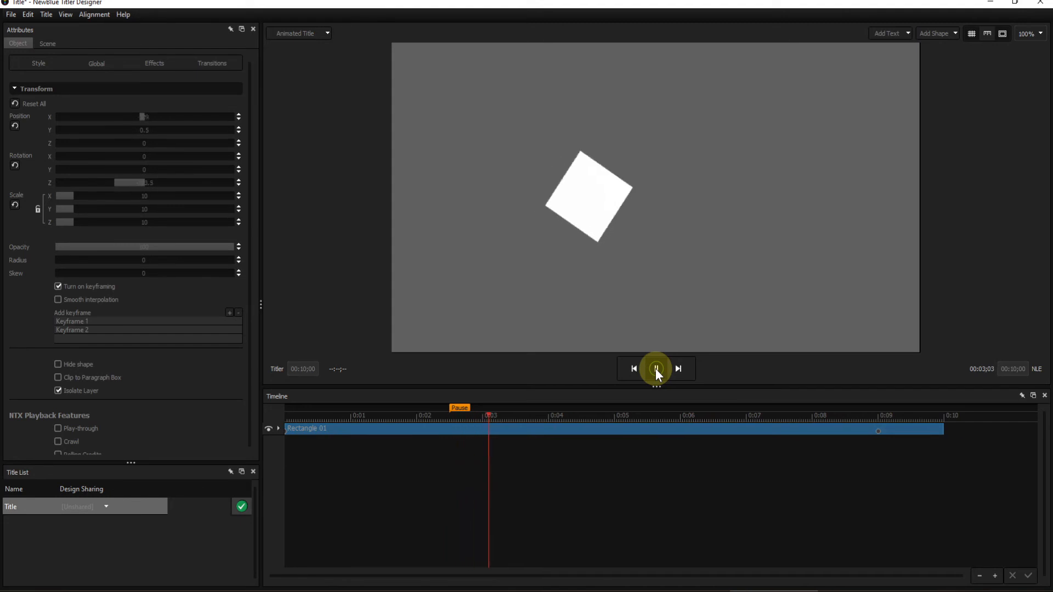
click(656, 369)
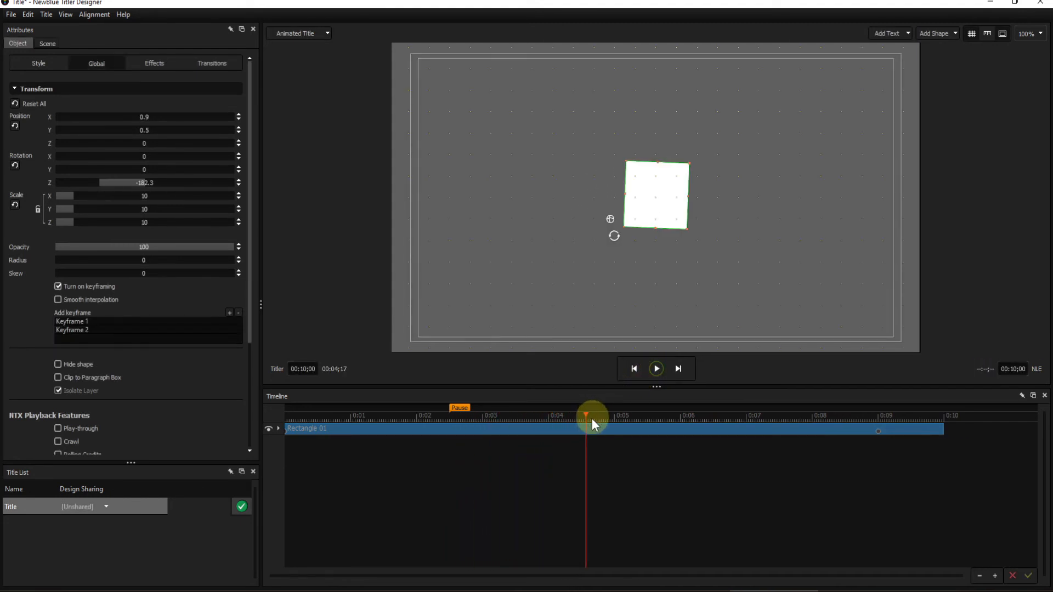
Add a middle keyframe at 00:05;00 by moving the rectangle up to about Y 40.5, and play the animation from Keyframe 1.
drag(586, 420, 613, 420)
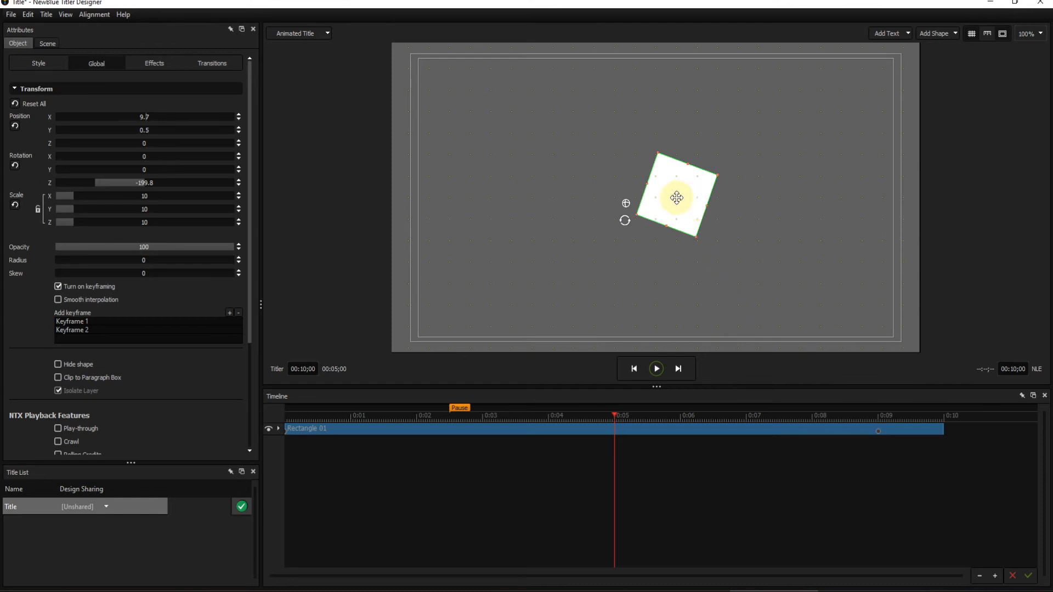
drag(674, 203, 661, 105)
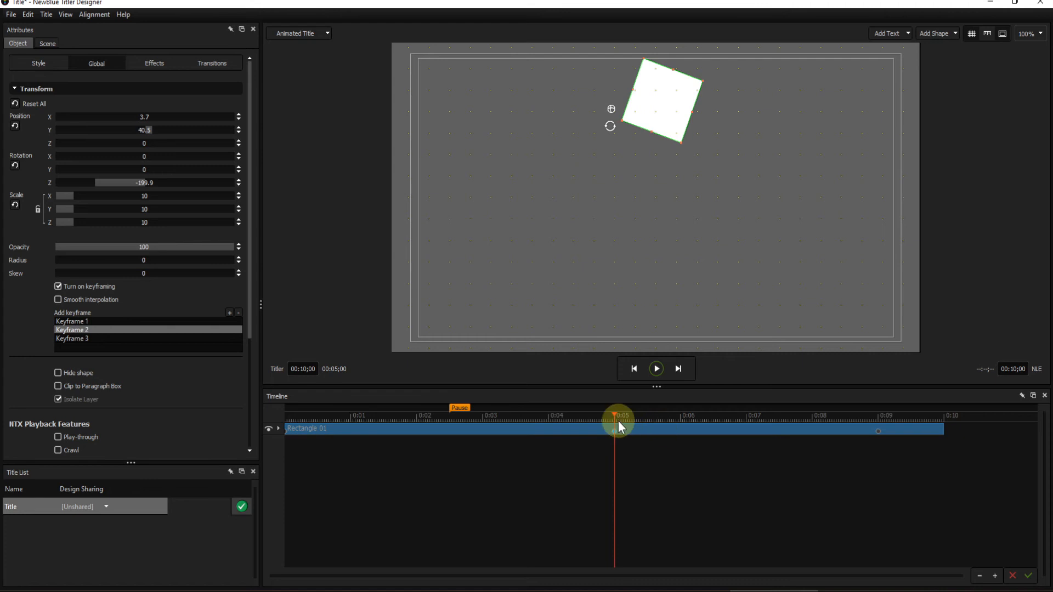
click(87, 321)
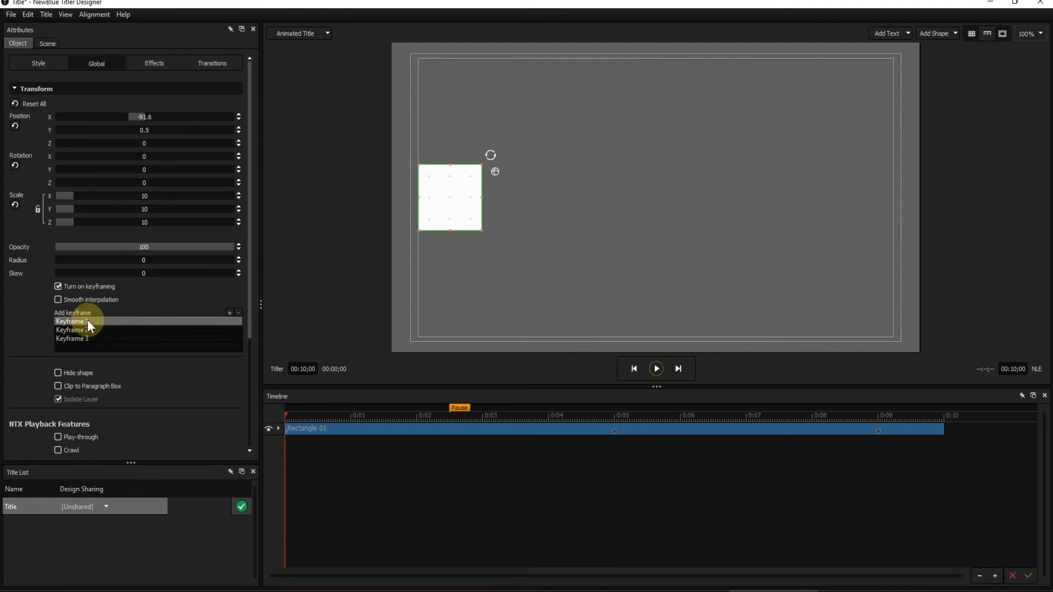
click(657, 369)
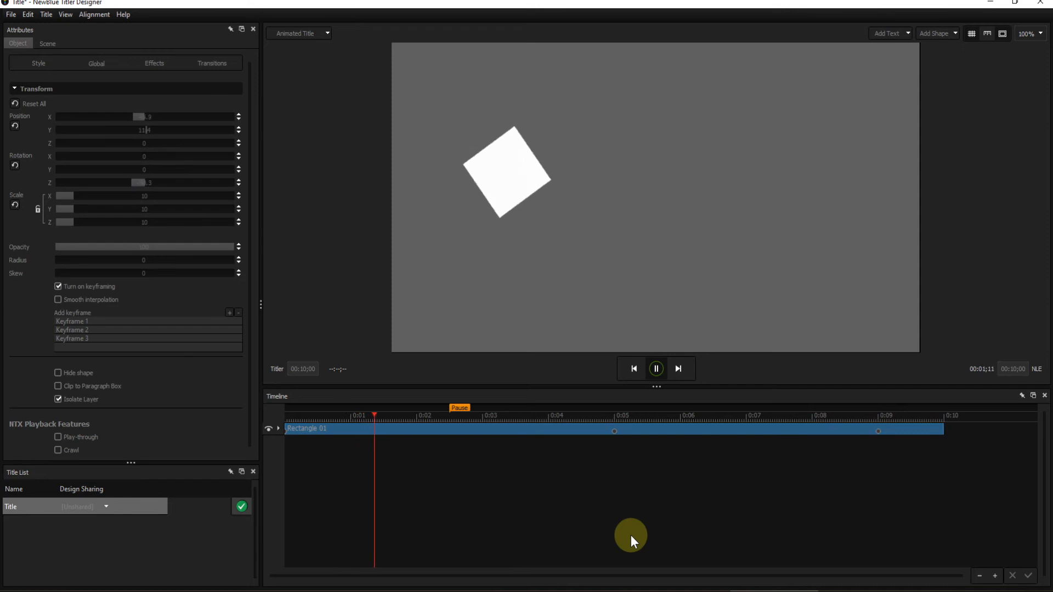
click(659, 372)
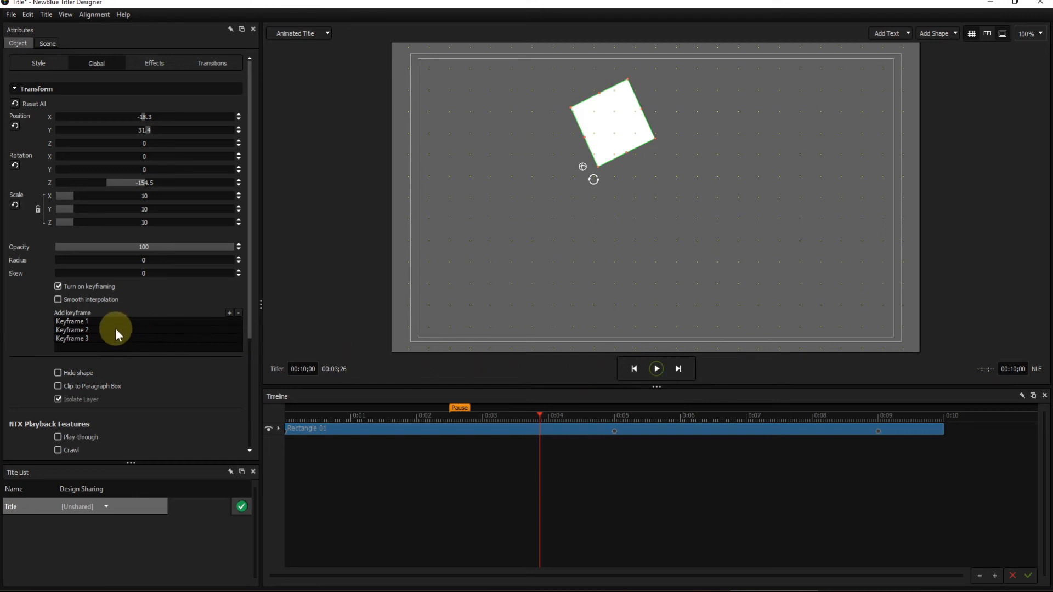
Lock the scale axes together, scale the rectangle at Keyframe 3 to 17.8, and play the animation from Keyframe 1.
click(74, 338)
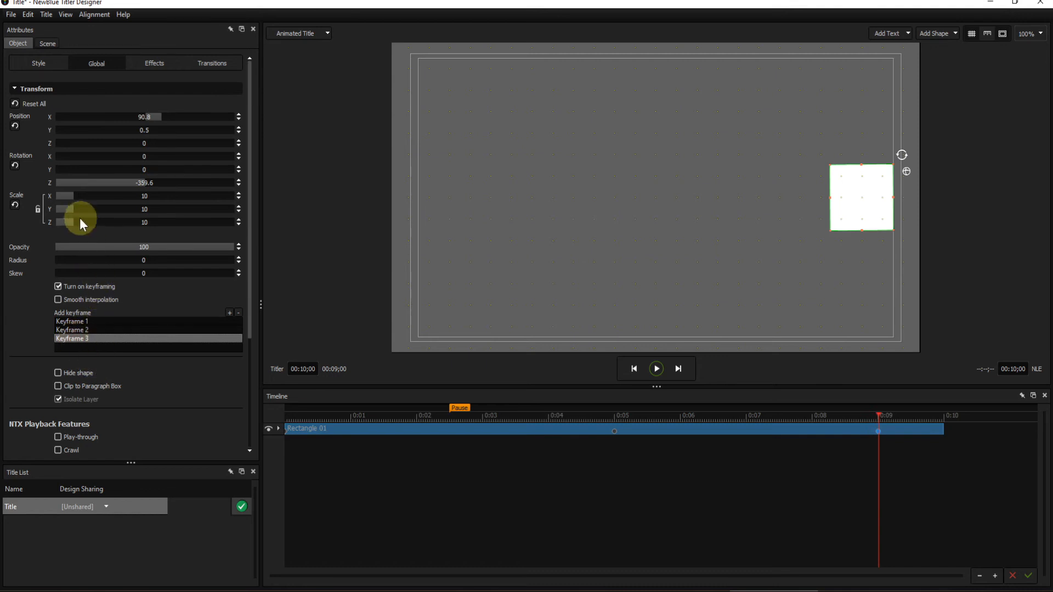
click(38, 208)
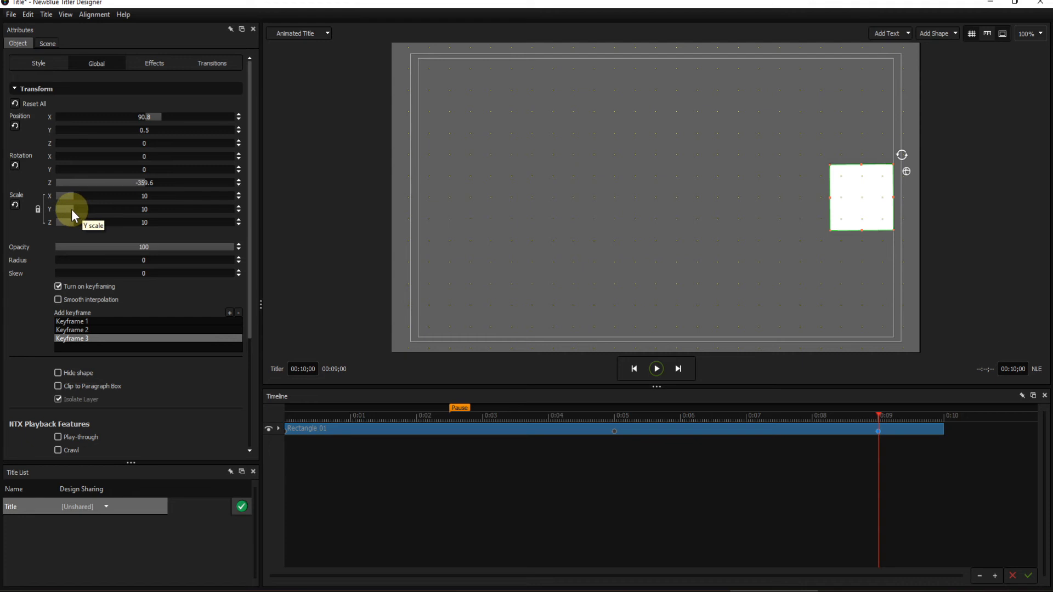
drag(71, 209, 100, 209)
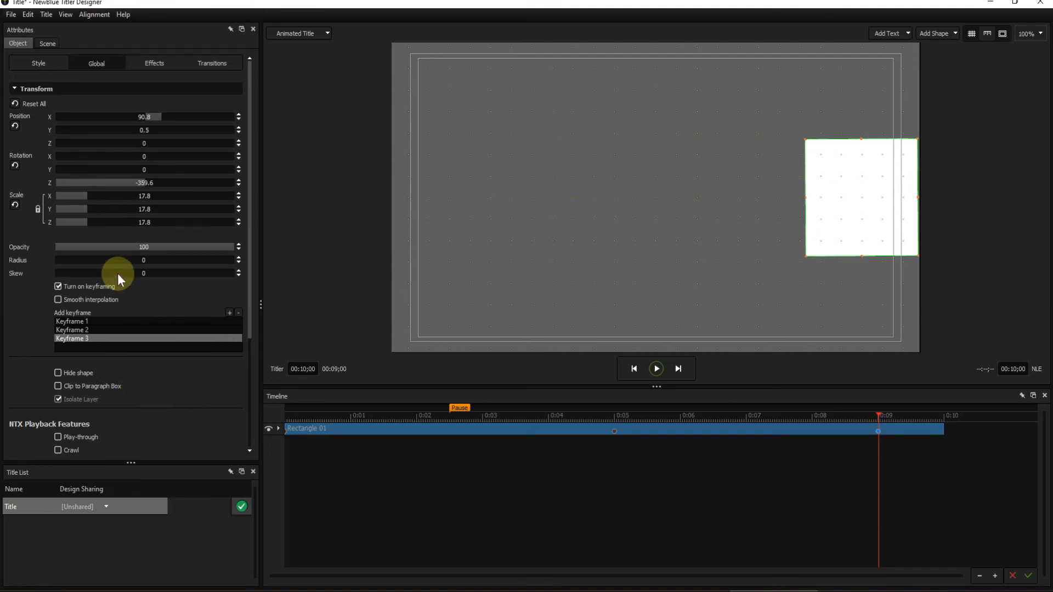
click(80, 322)
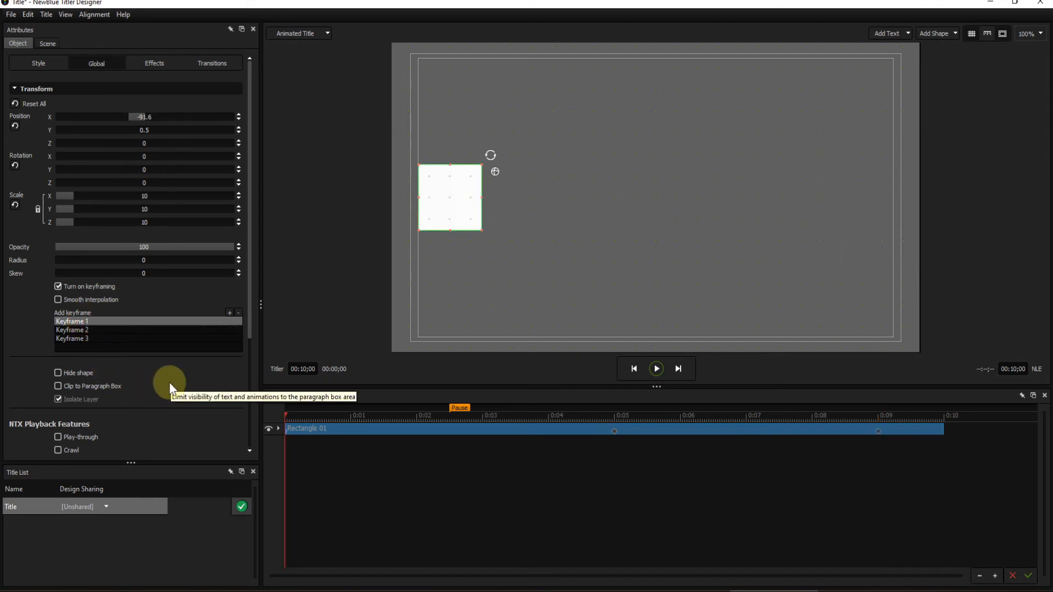
click(656, 369)
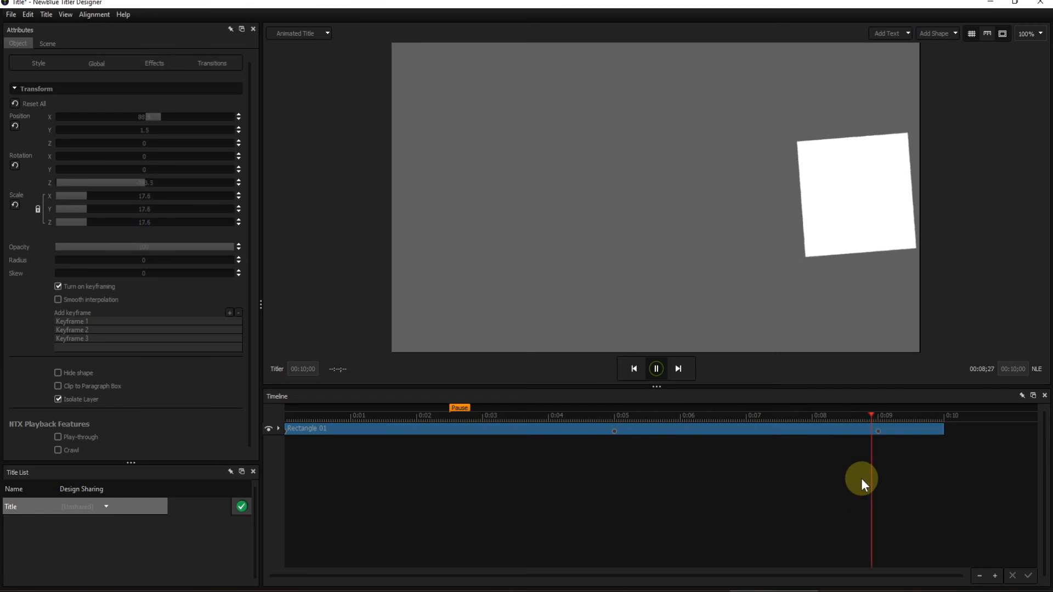
click(656, 368)
Delete the rectangle's middle keyframe, Keyframe 2 at 00:05;00.
click(98, 330)
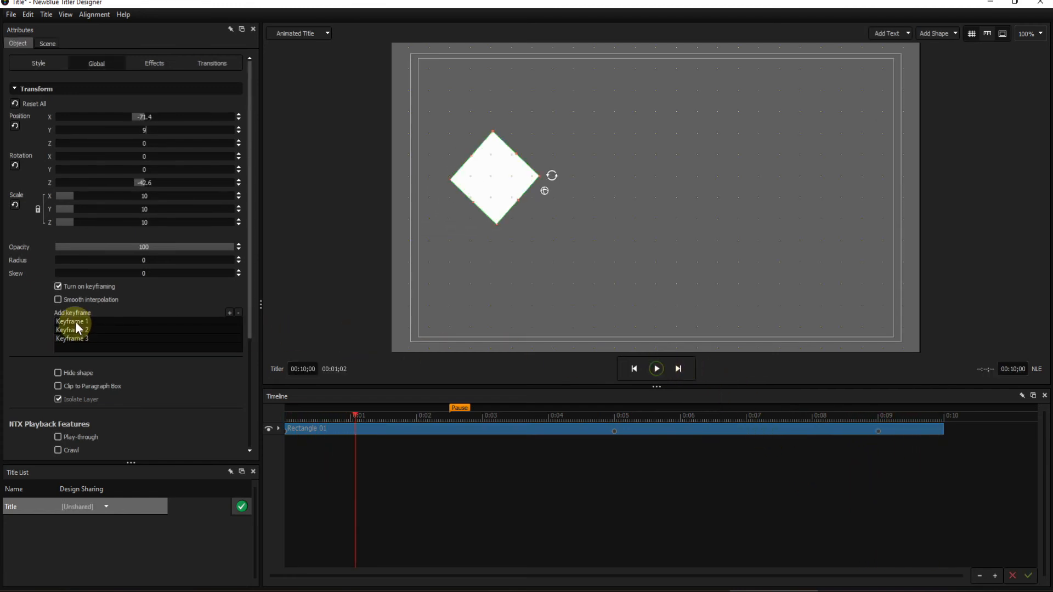
click(76, 320)
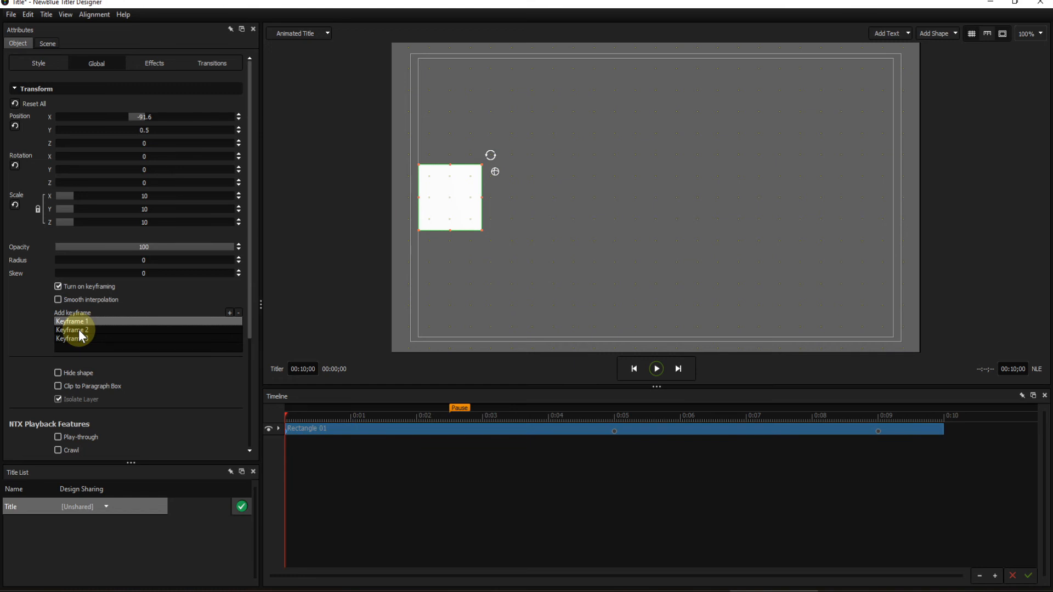
click(78, 330)
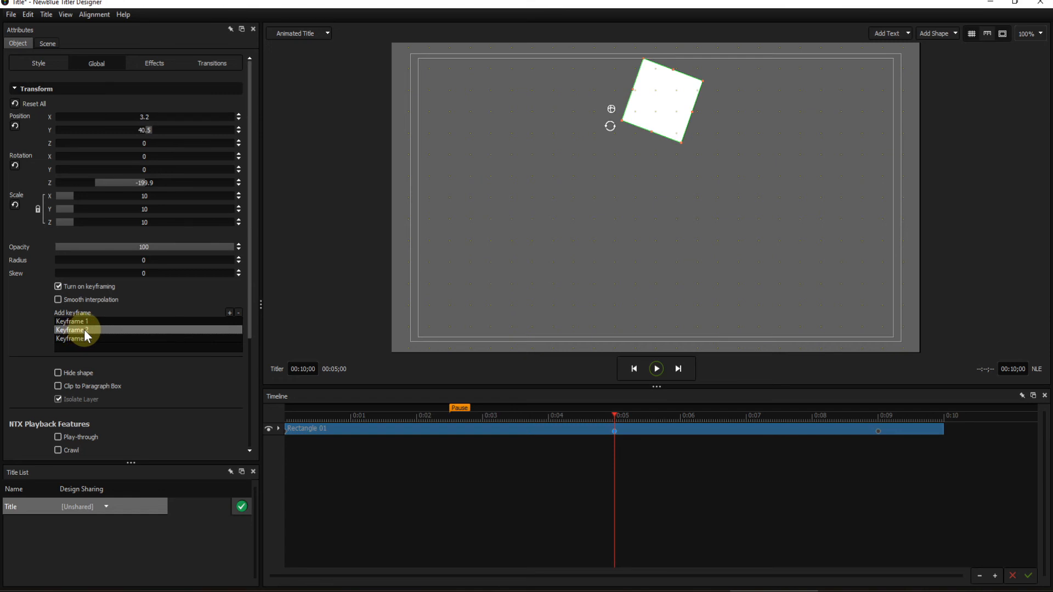
click(238, 312)
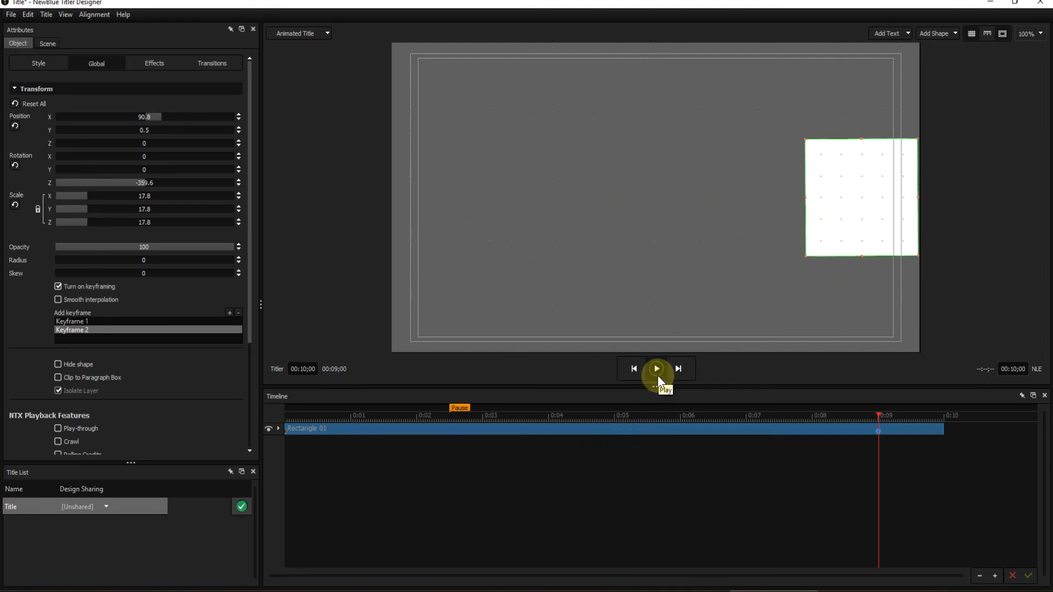
Play the two-keyframe animation from Keyframe 1 to check the rectangle's path, rotation and scaling.
click(73, 323)
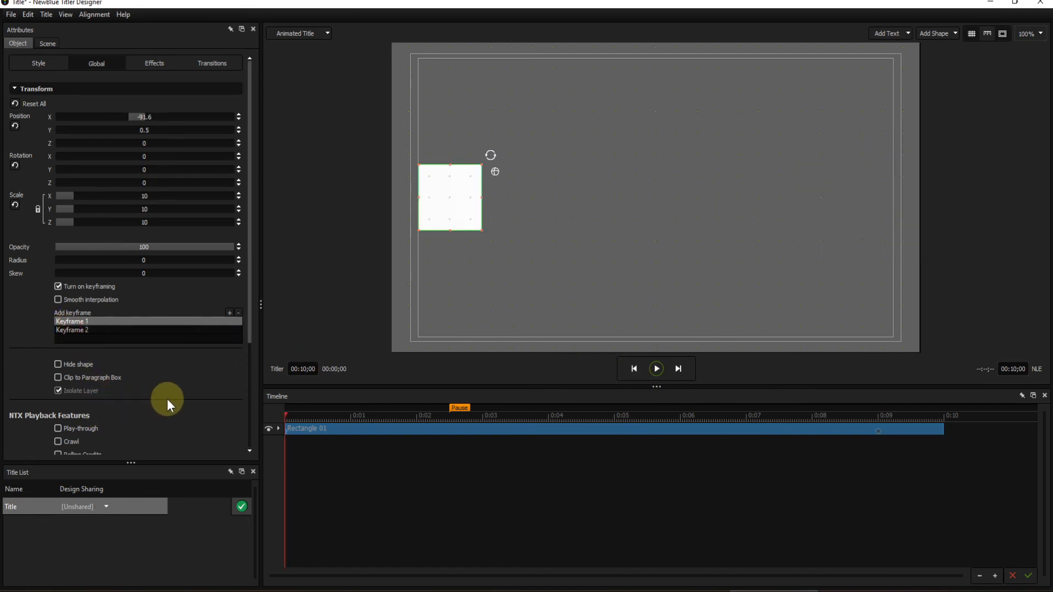
click(656, 367)
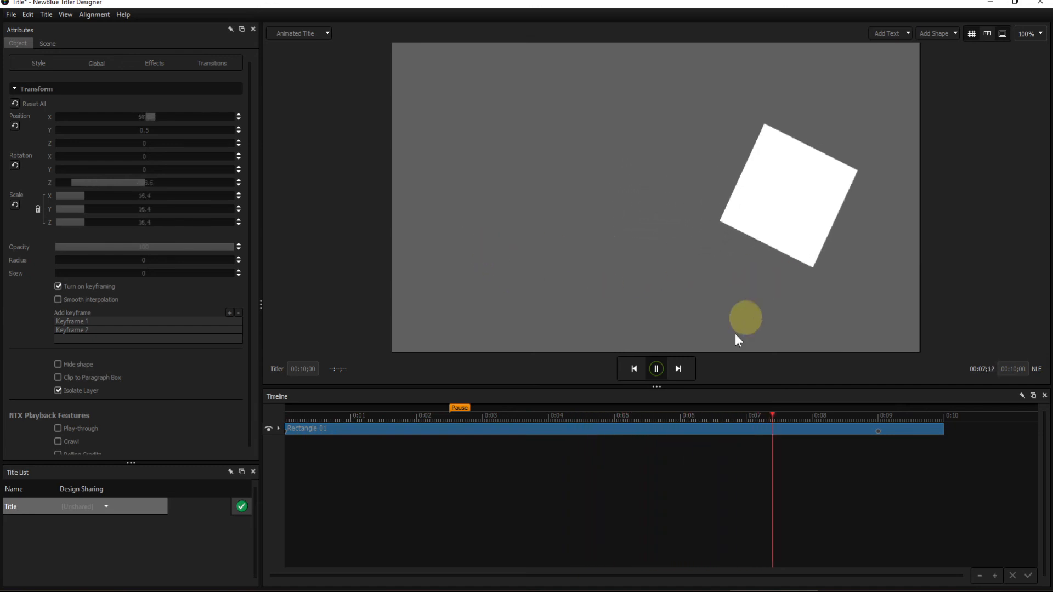
click(657, 369)
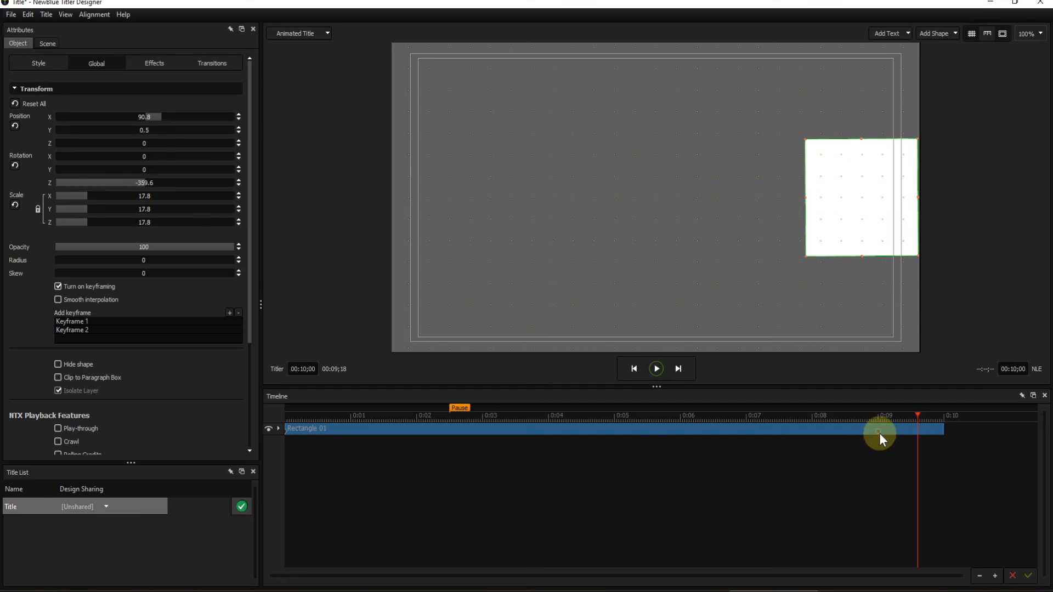
Set the rectangle's opacity at Keyframe 2 to 0 and play the fade-out from Keyframe 1.
click(71, 330)
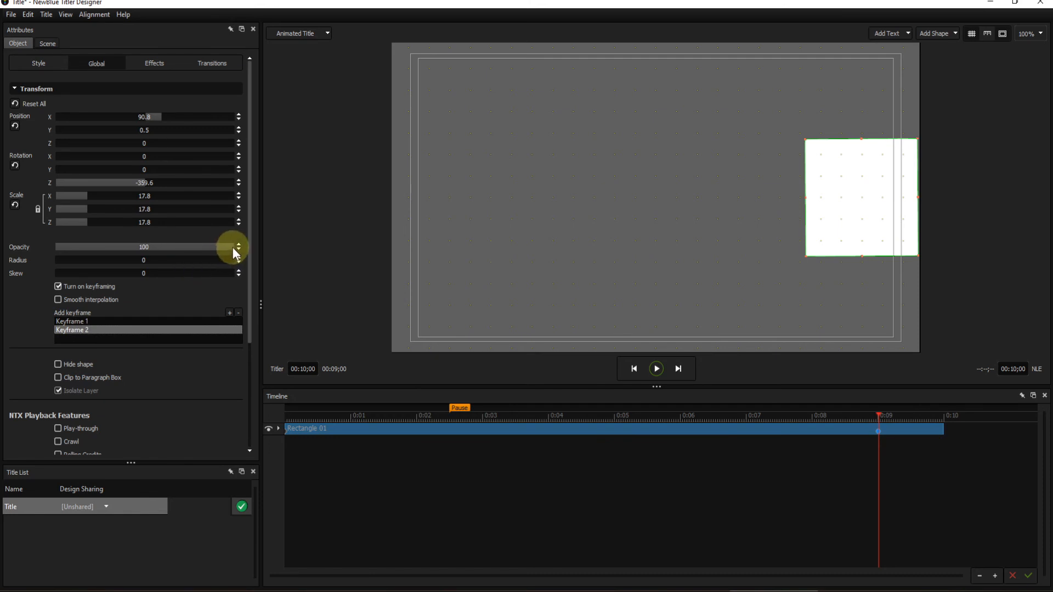
drag(232, 247, 0, 249)
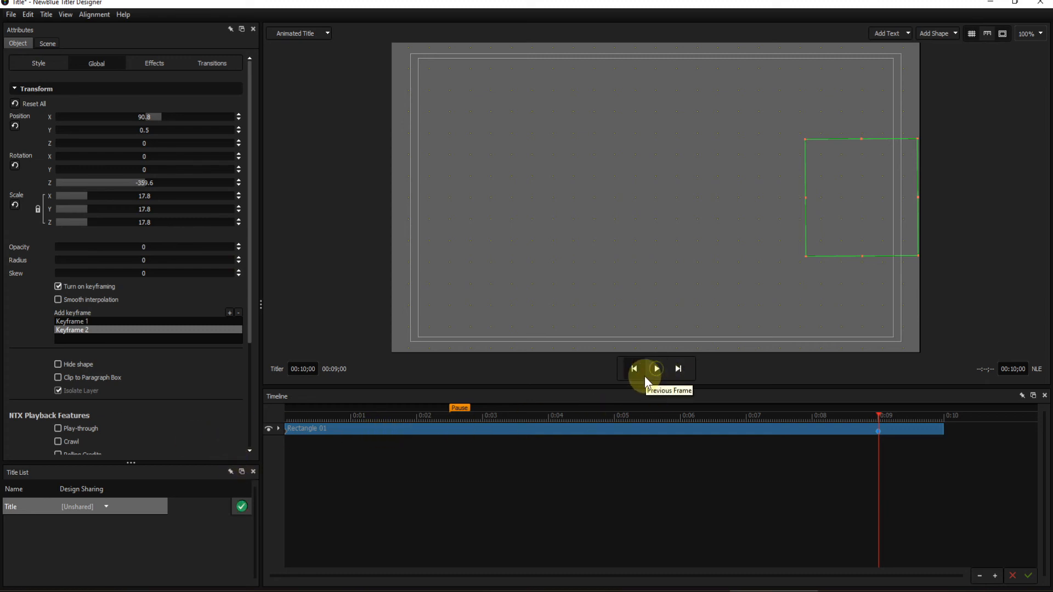
click(79, 321)
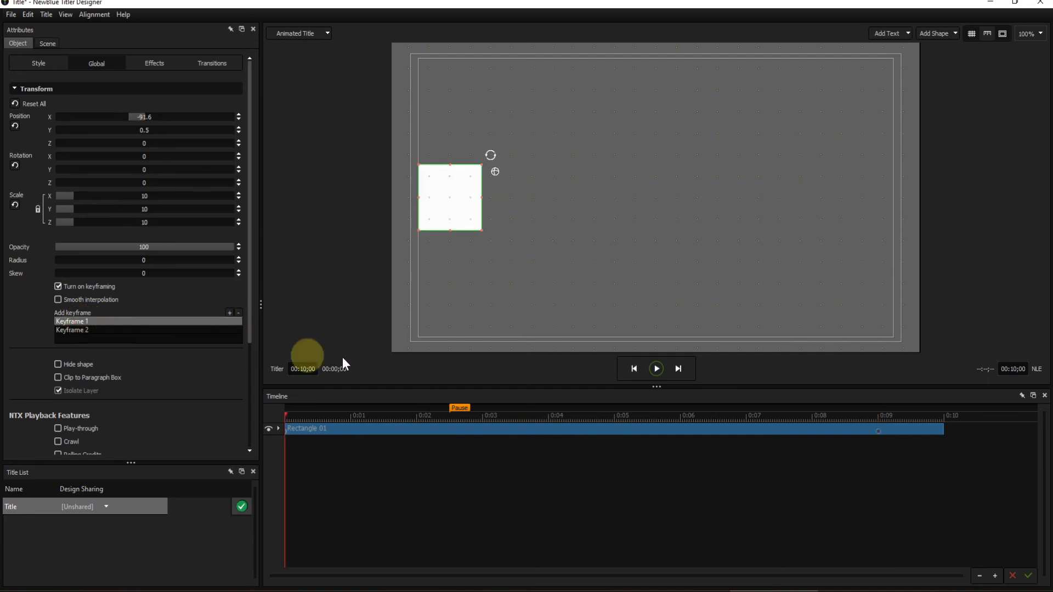
click(657, 368)
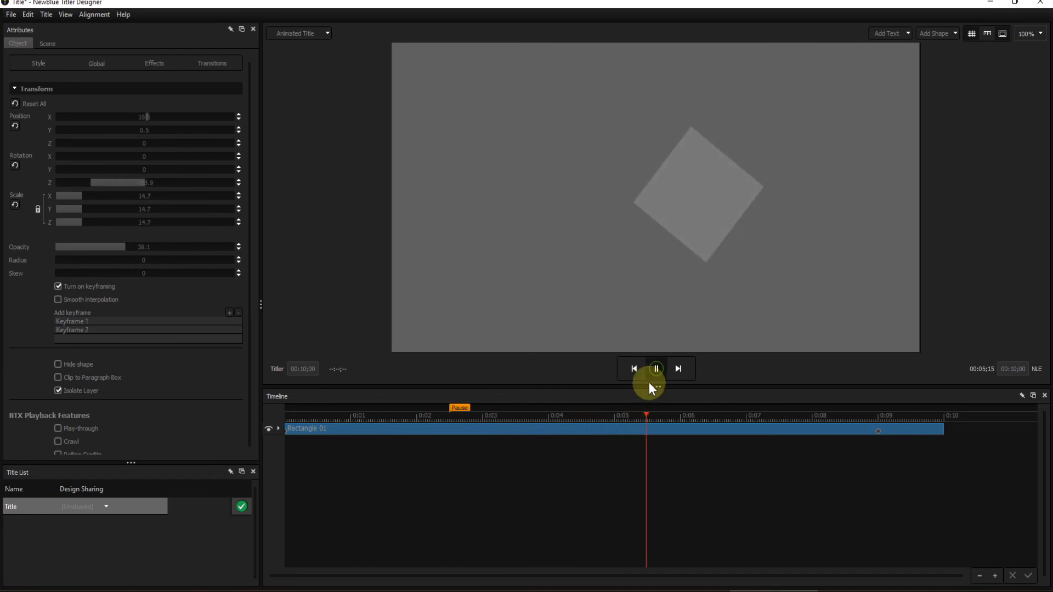
click(656, 369)
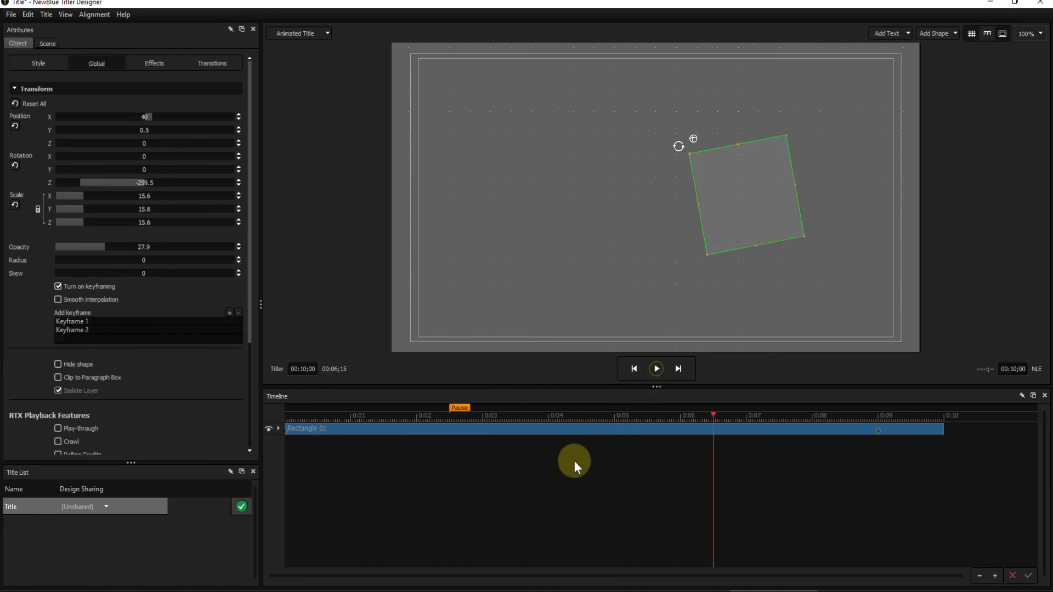
Add a keyframe to the rectangle at 00:05;00 by setting its opacity there to 0.
drag(712, 422, 613, 417)
key(Left)
key(Right)
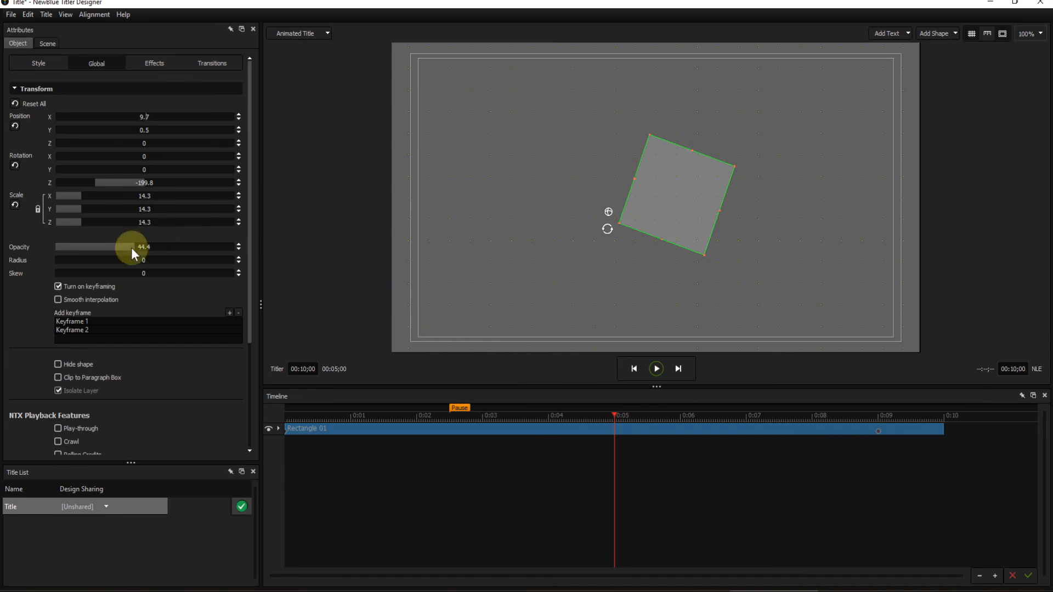
drag(136, 245, 0, 245)
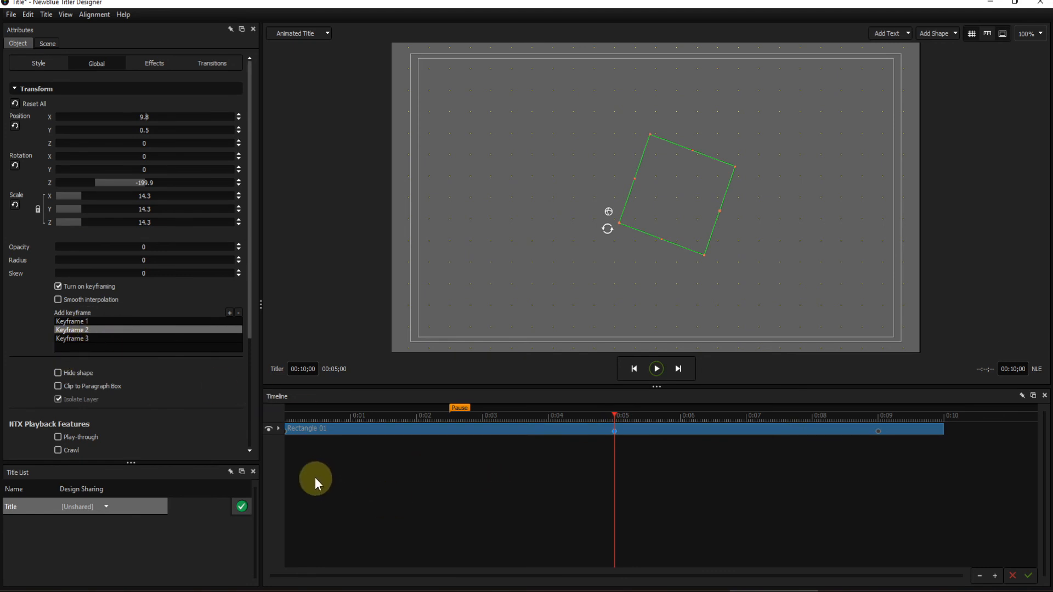
Set the rectangle's opacity at Keyframe 3 to 100 and play the fade-out and fade-in from Keyframe 1.
click(84, 339)
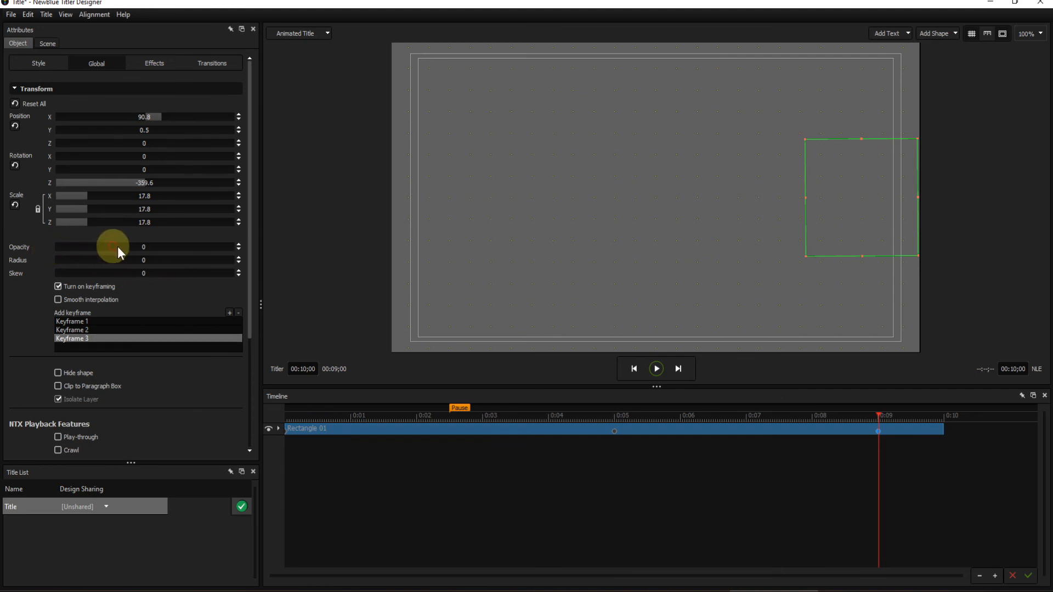
drag(64, 245, 265, 242)
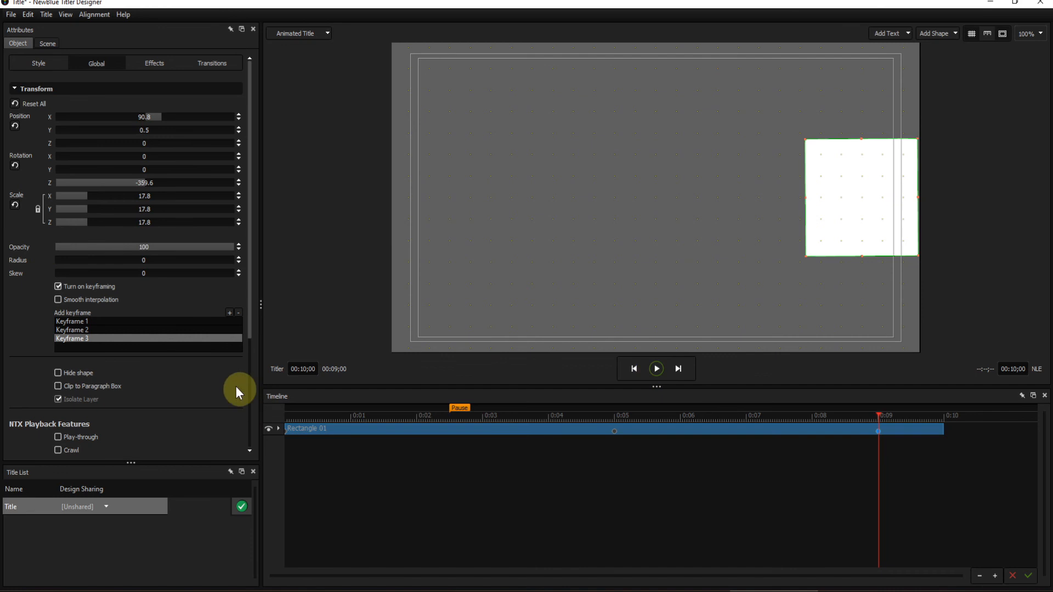
click(88, 322)
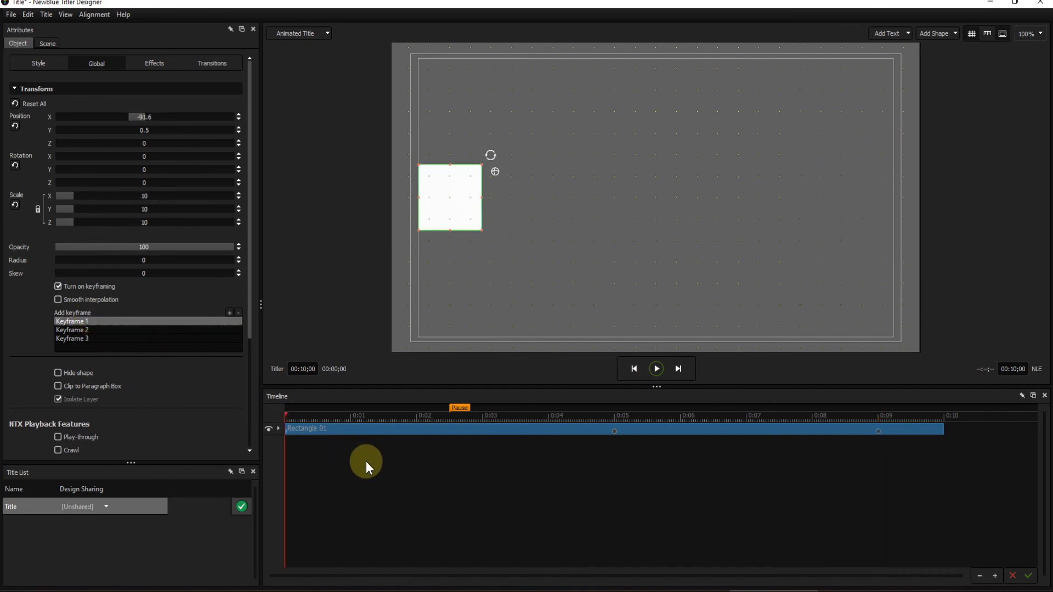
click(656, 368)
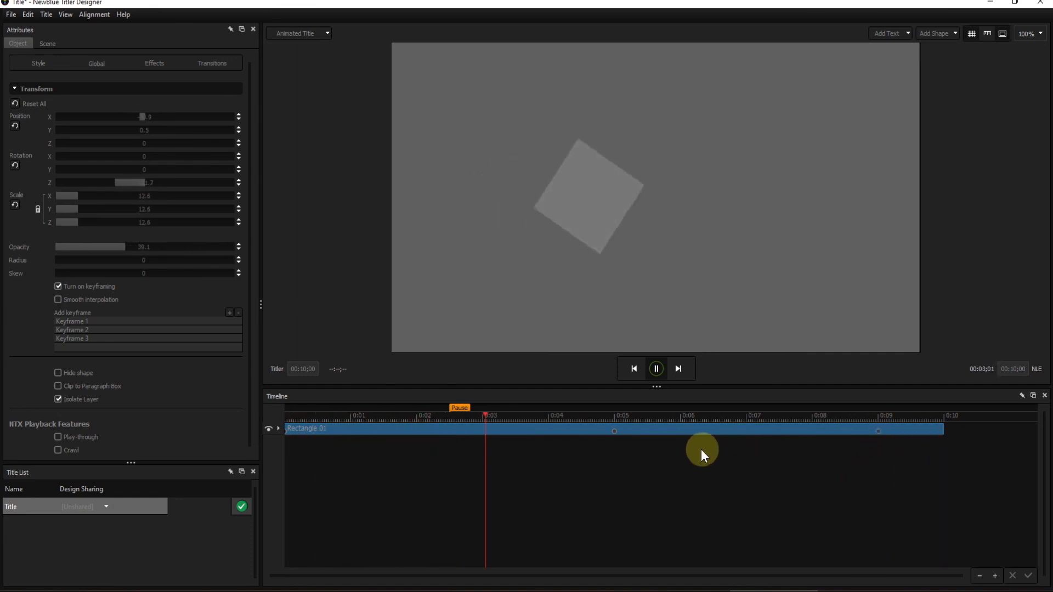
click(657, 368)
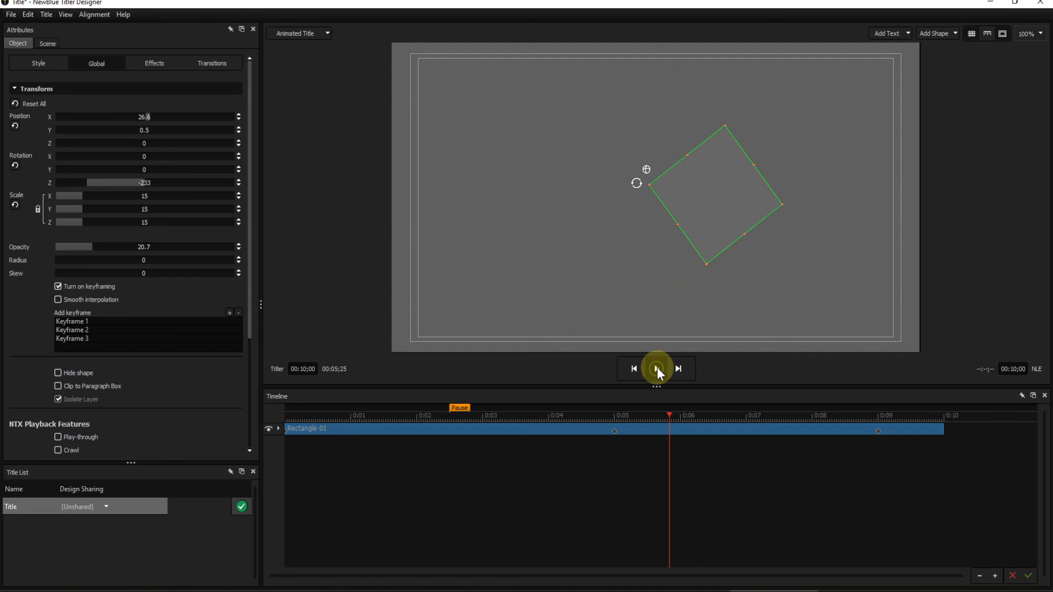
Set the rectangle's opacity at Keyframe 2 to 4.6 and play the animation from Keyframe 1.
click(614, 431)
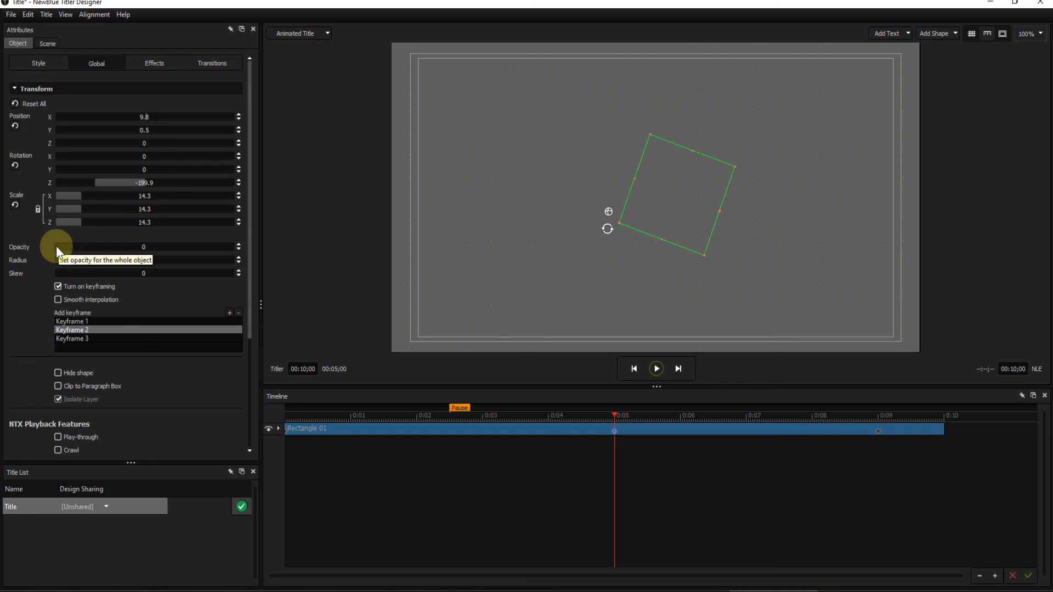
drag(56, 246, 71, 246)
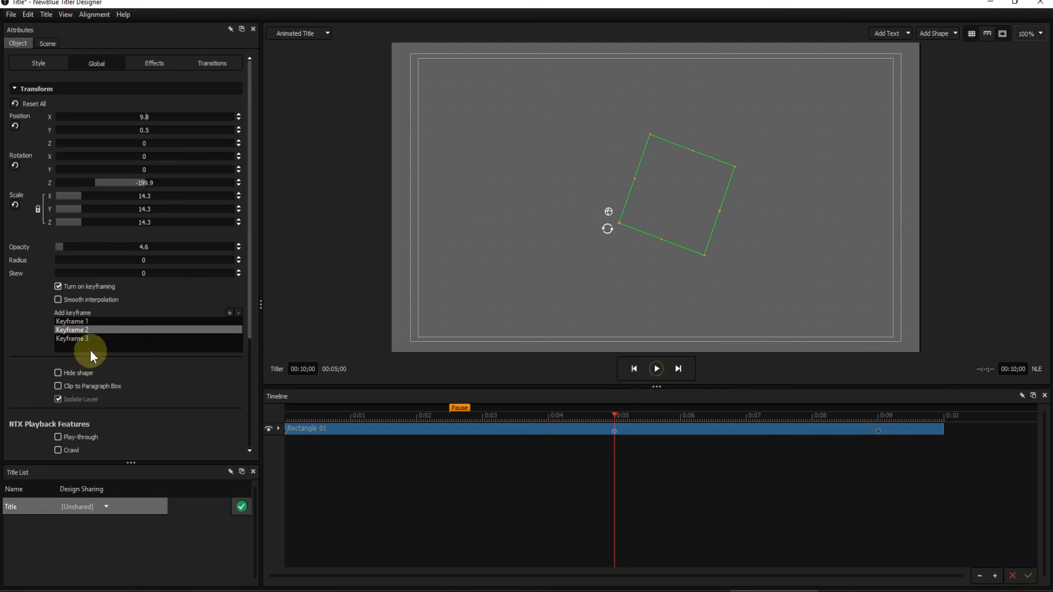
click(77, 321)
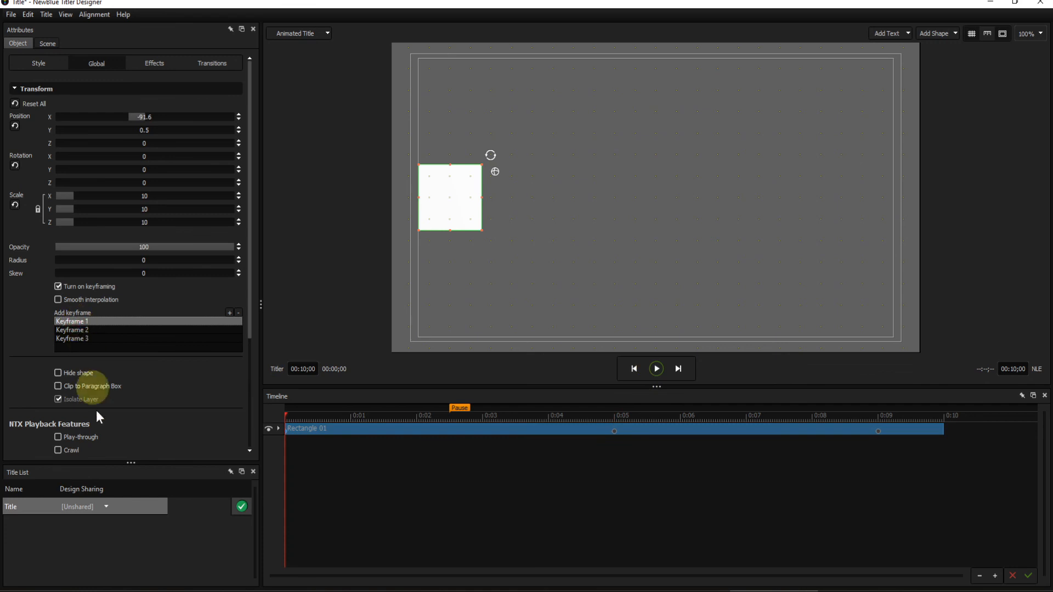
click(656, 368)
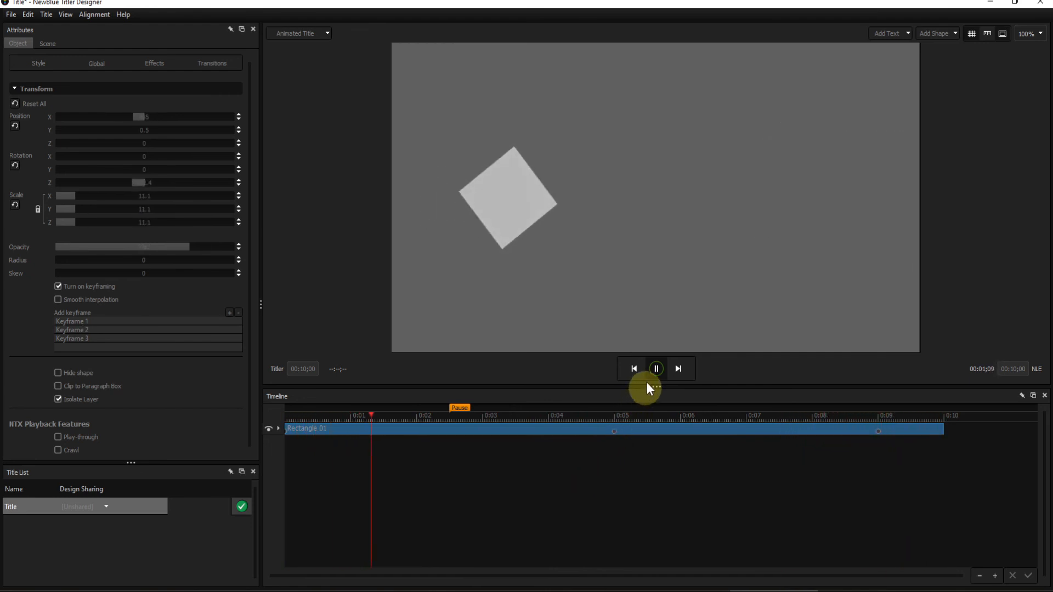
click(656, 369)
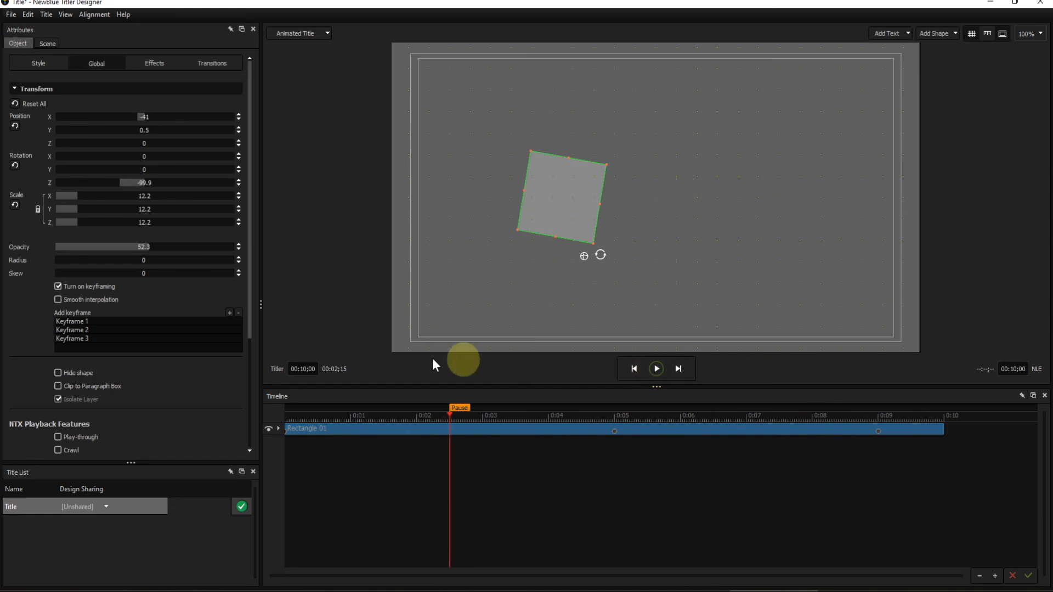
Lower the rectangle's opacity at Keyframe 2 by two small increments and replay the fade from Keyframe 1.
click(84, 330)
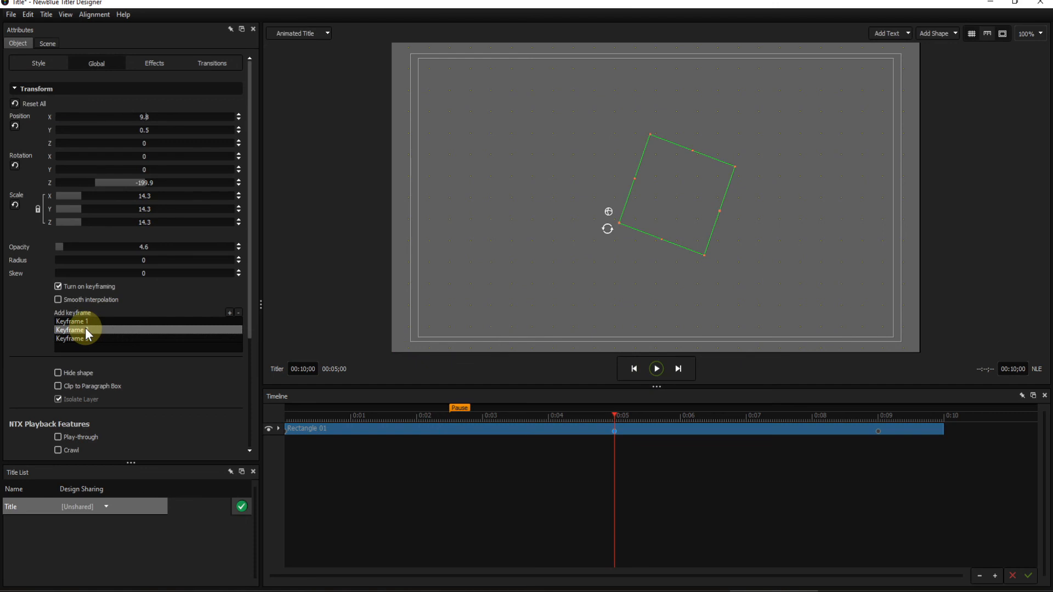
click(238, 249)
click(238, 249)
click(82, 322)
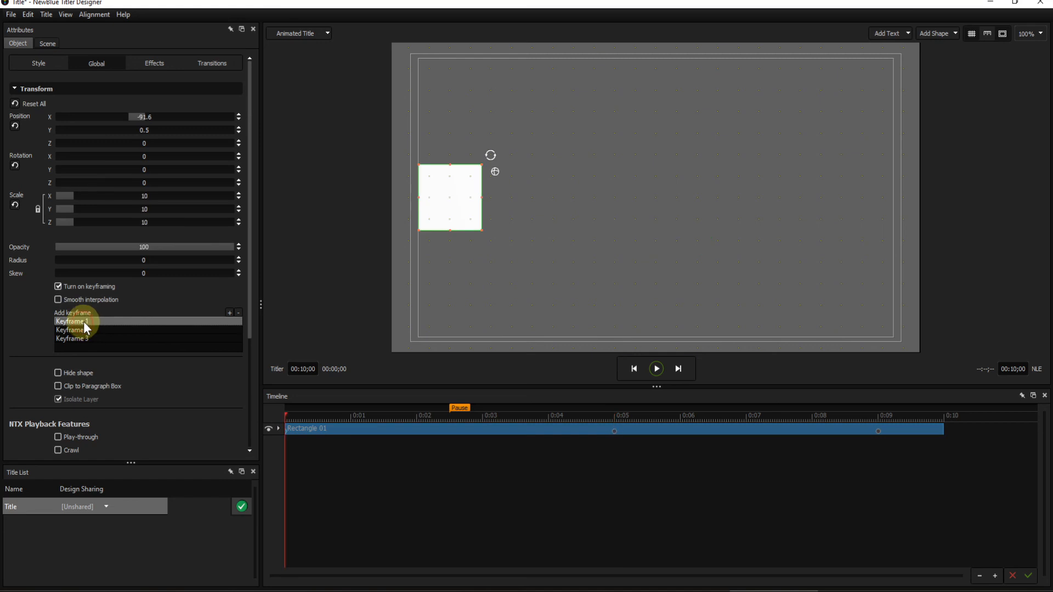
click(657, 368)
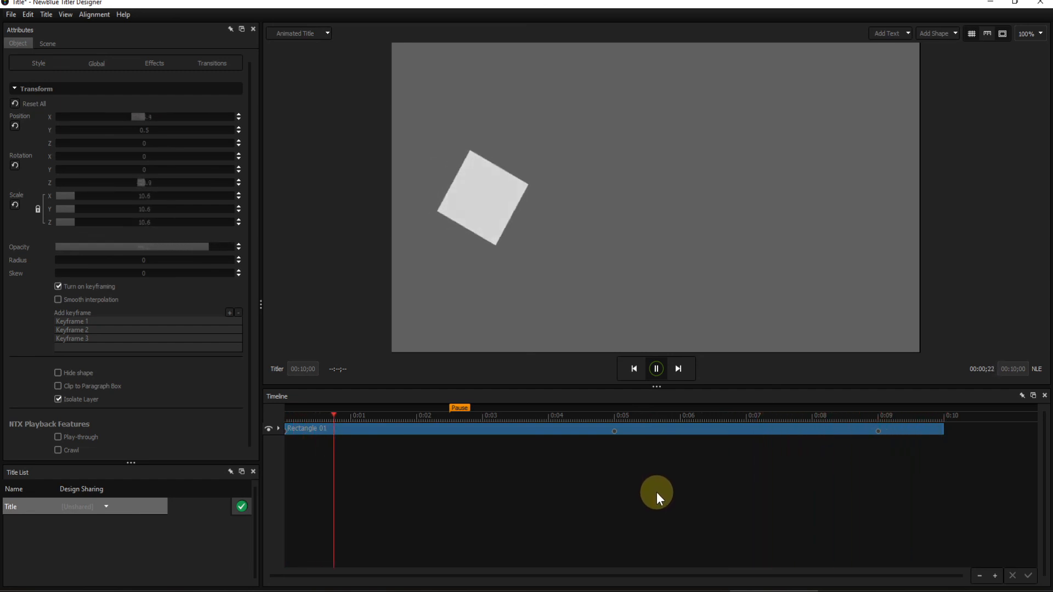
click(658, 369)
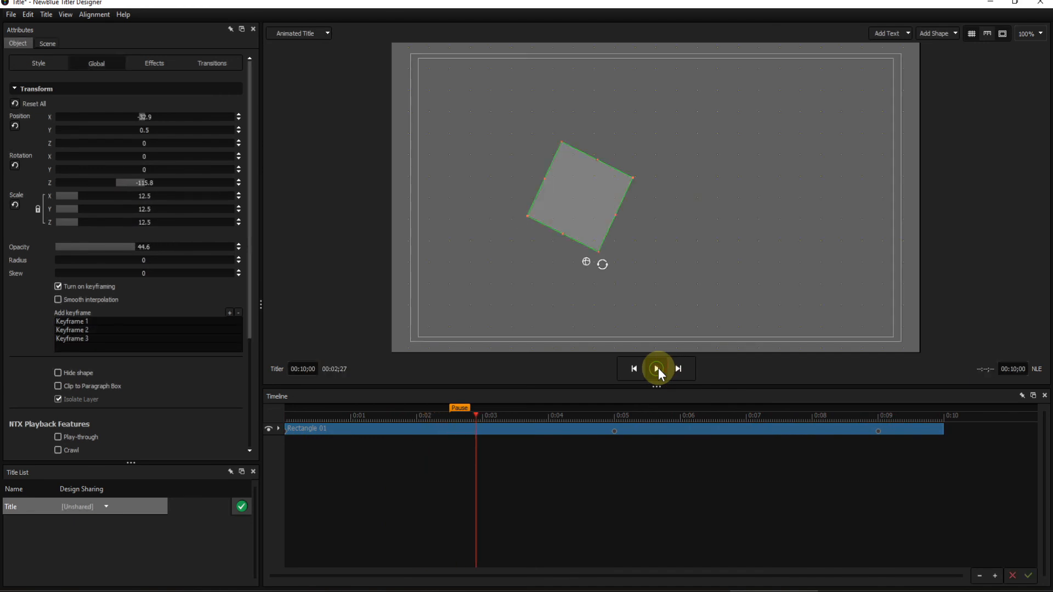